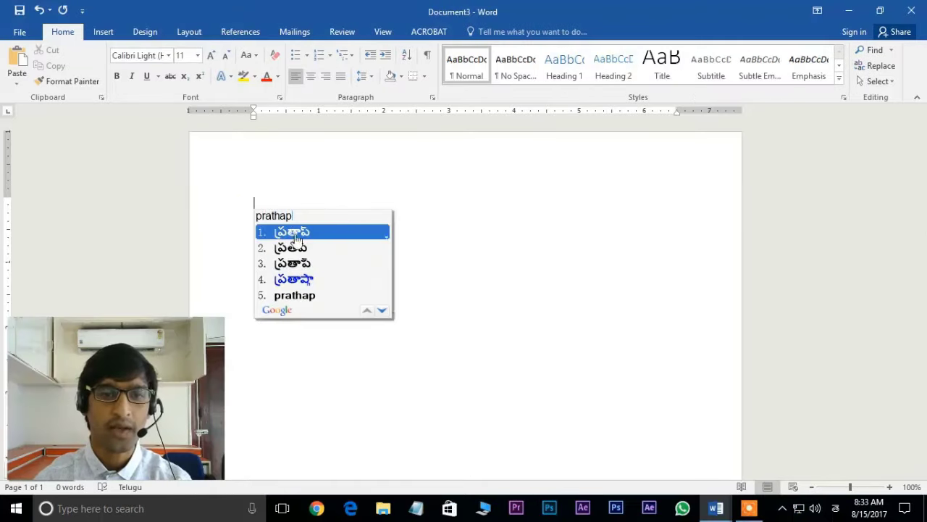
Type a short line, then make the 'Msword 1 class Interface' heading 16 pt Adobe Caslon, red, underlined and italic
type("varma ")
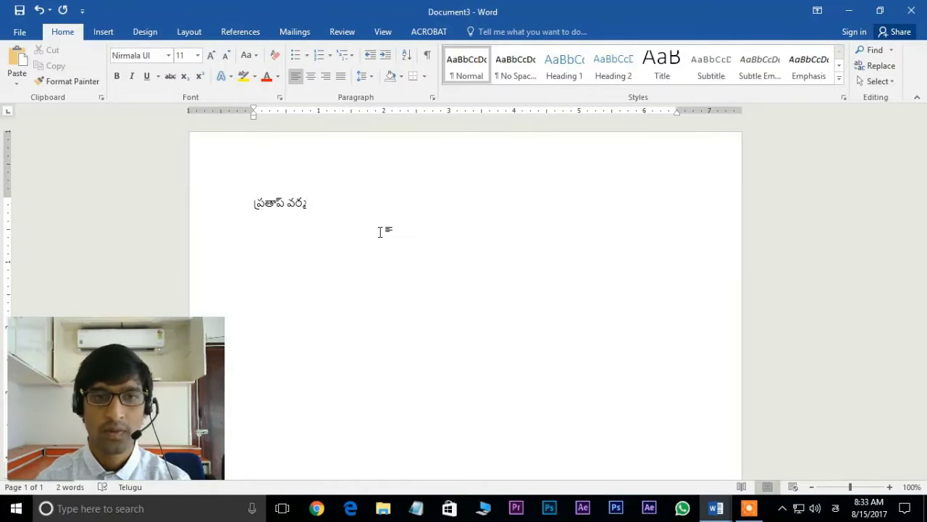
type("from telugu")
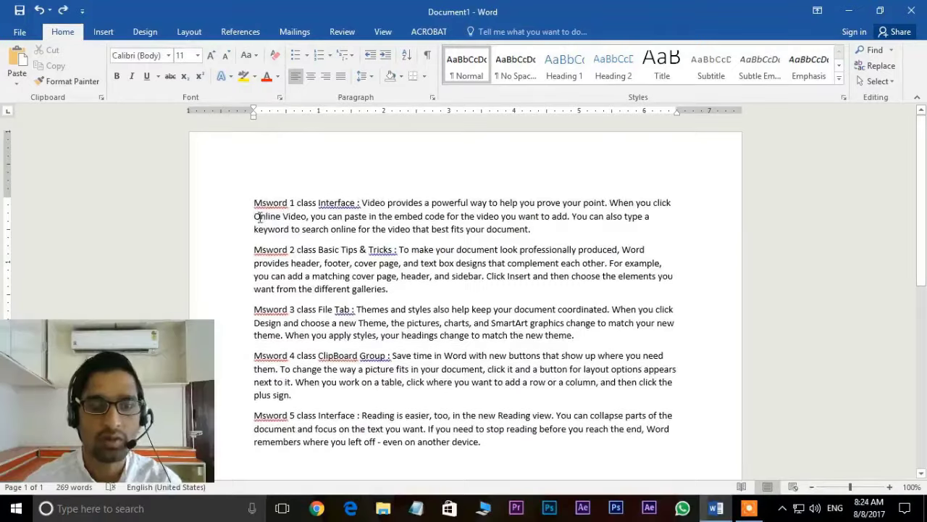
left_click_drag(254, 213, 362, 213)
left_click(197, 55)
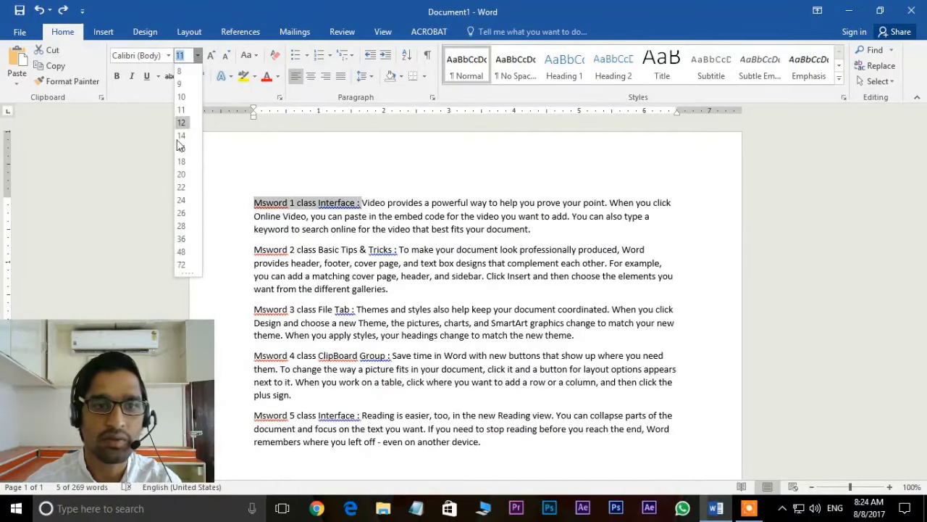
left_click(182, 148)
left_click(168, 55)
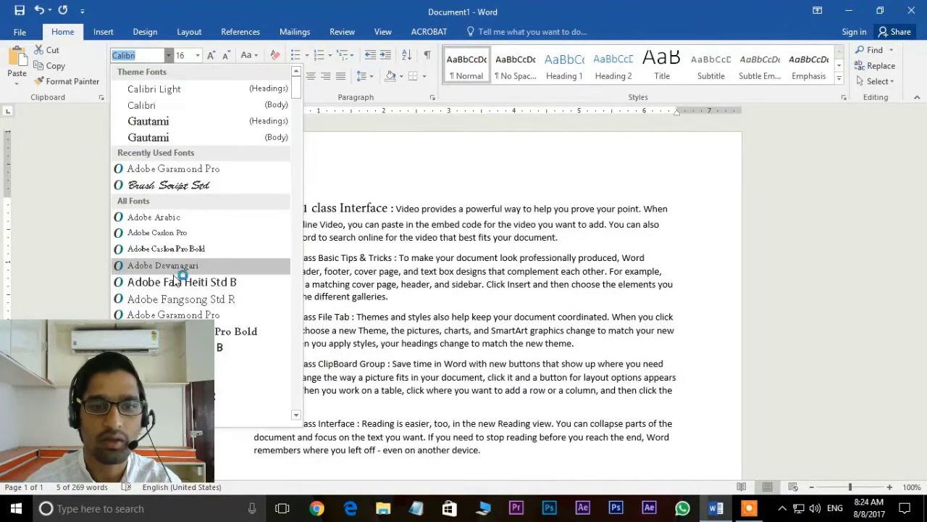
left_click(144, 246)
left_click(278, 76)
left_click(279, 186)
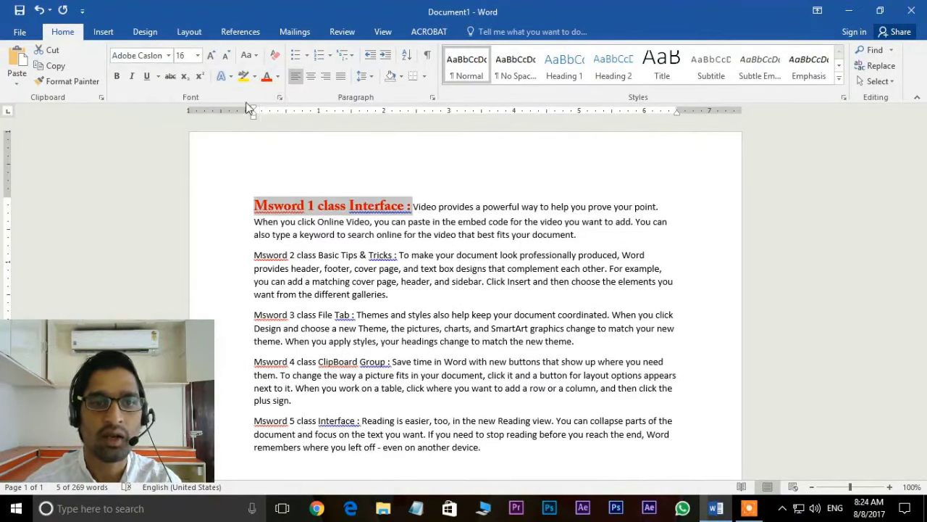
left_click(157, 76)
left_click(192, 111)
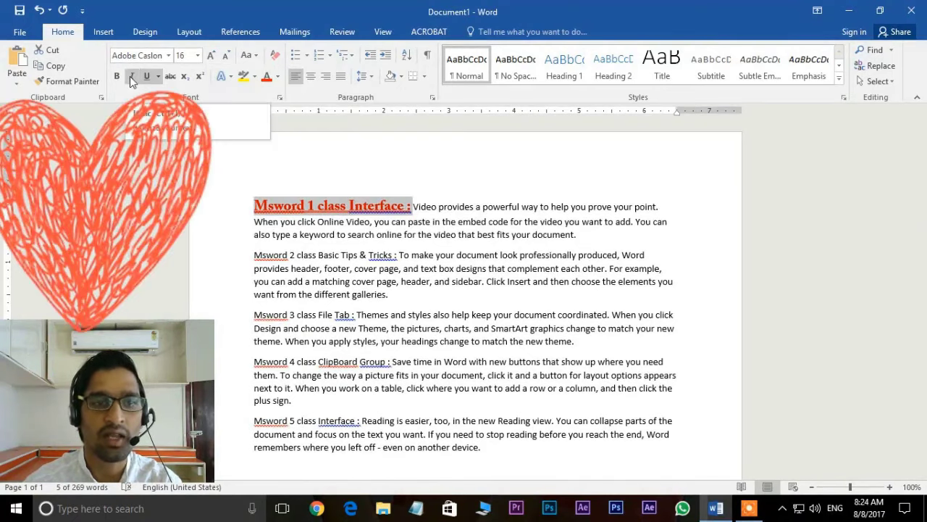
key("ctrl+i")
Use Format Painter to copy that heading formatting to the Msword 2, 3 and 4 class headings
scroll(376, 219, "down", 2)
left_click(68, 81)
left_click_drag(254, 192, 462, 192)
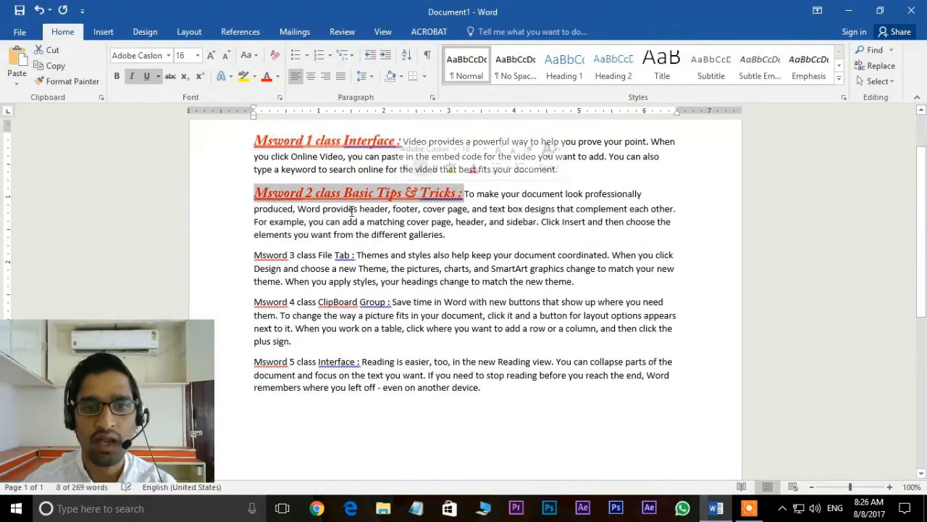
double_click(67, 81)
left_click(549, 195)
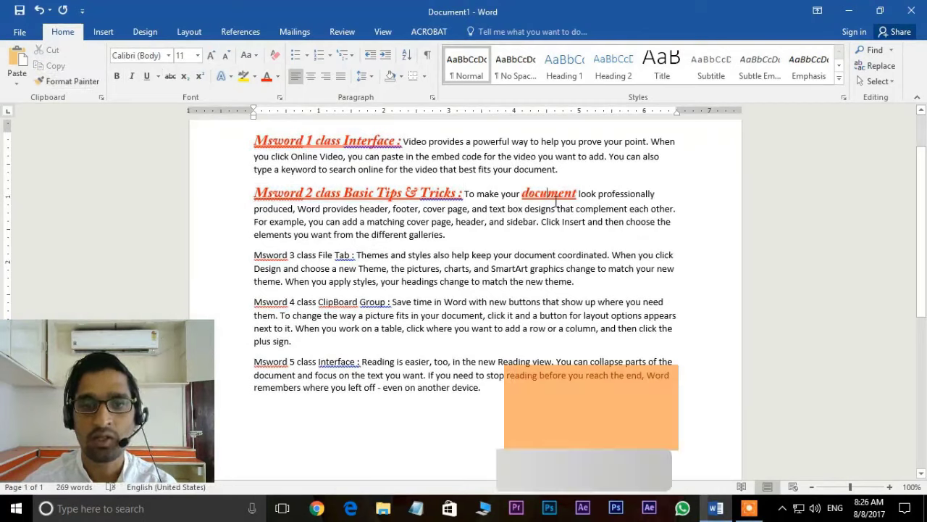
left_click_drag(254, 192, 462, 193)
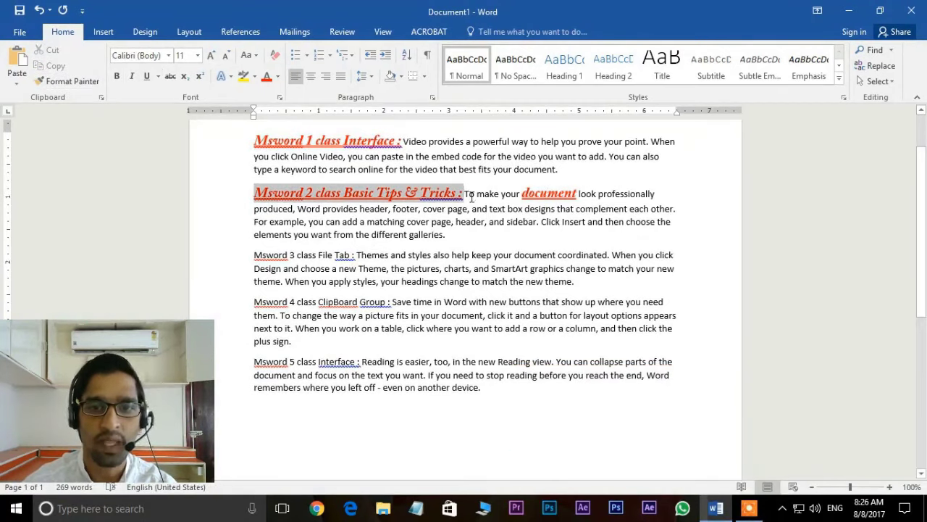
left_click(68, 81)
left_click_drag(253, 255, 355, 255)
left_click_drag(255, 303, 389, 302)
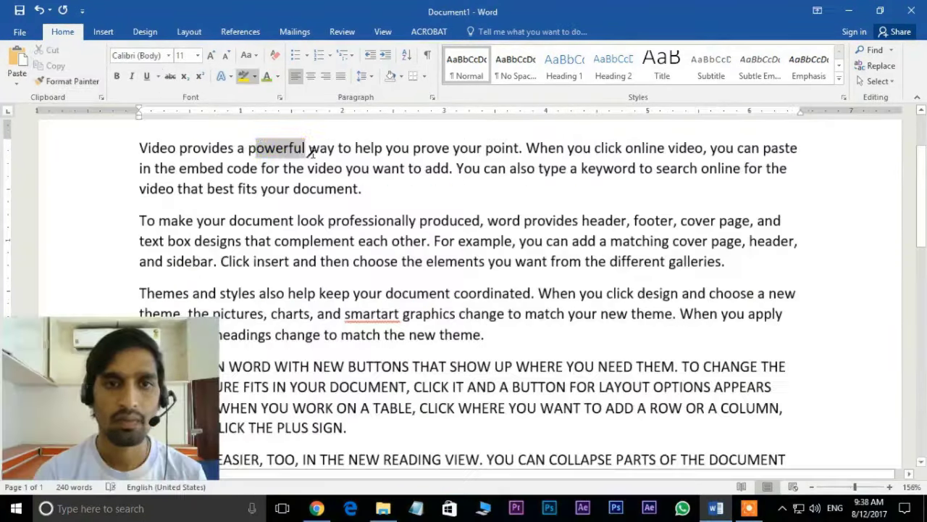
Highlight 'powerful', 'document' and 'elements' in yellow, and 'provides', 'WHERE' and the first paragraph in red
left_click_drag(313, 153, 308, 153)
left_click_drag(293, 188, 362, 190)
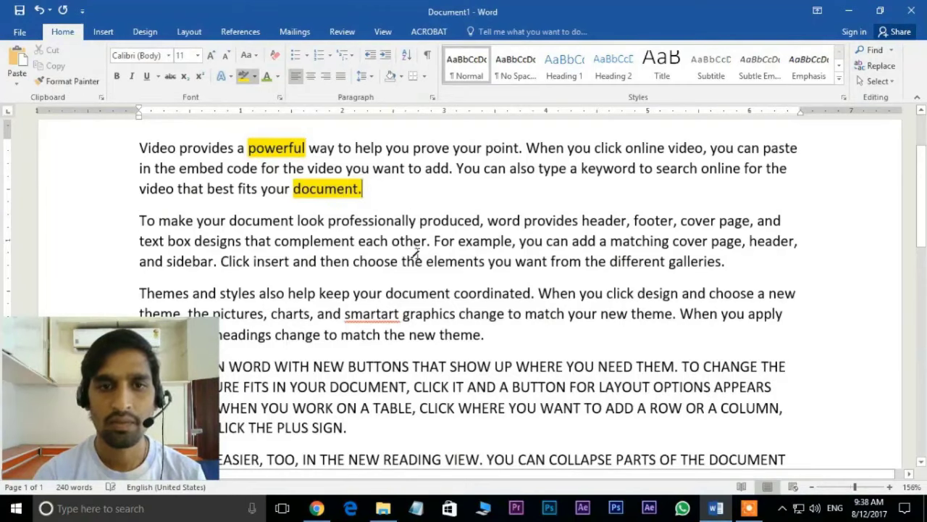
left_click_drag(428, 261, 487, 268)
left_click(254, 76)
left_click(243, 103)
left_click_drag(523, 220, 579, 222)
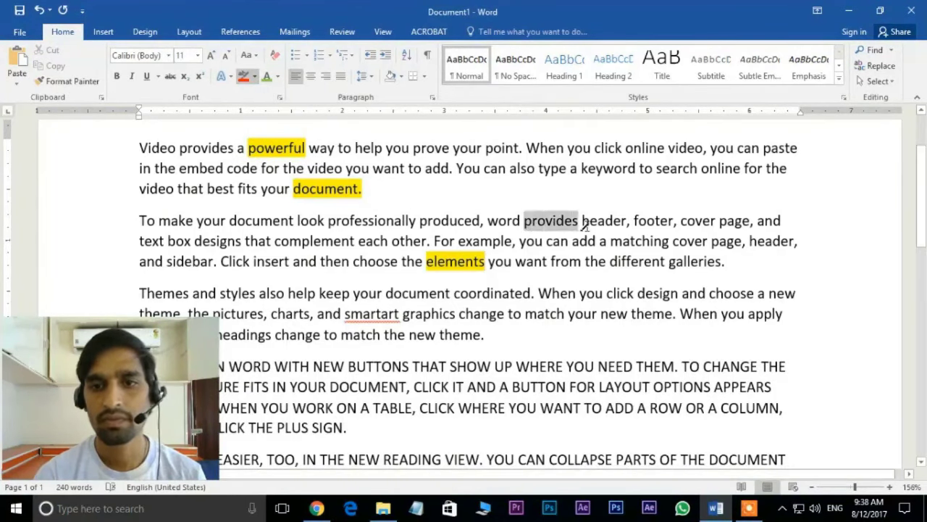
left_click_drag(536, 368, 567, 368)
left_click_drag(138, 149, 370, 191)
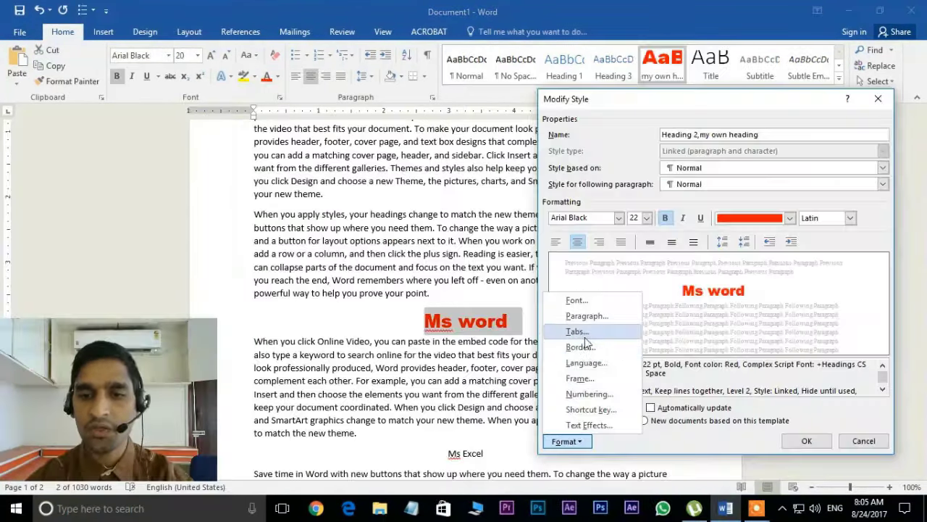
Give the heading style a green 3-D border in Modify Style and confirm
left_click(588, 348)
left_click(572, 301)
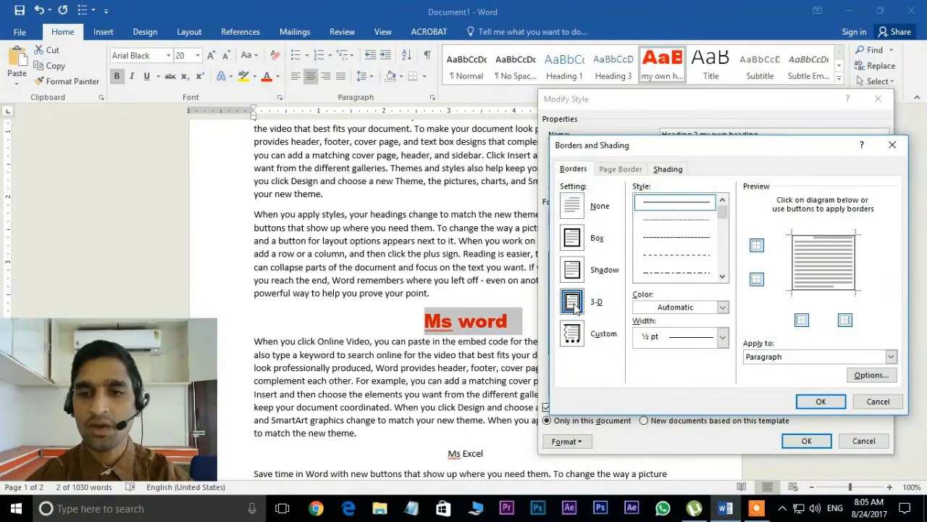
scroll(675, 243, "down", 2)
left_click(675, 238)
left_click(722, 307)
left_click(696, 430)
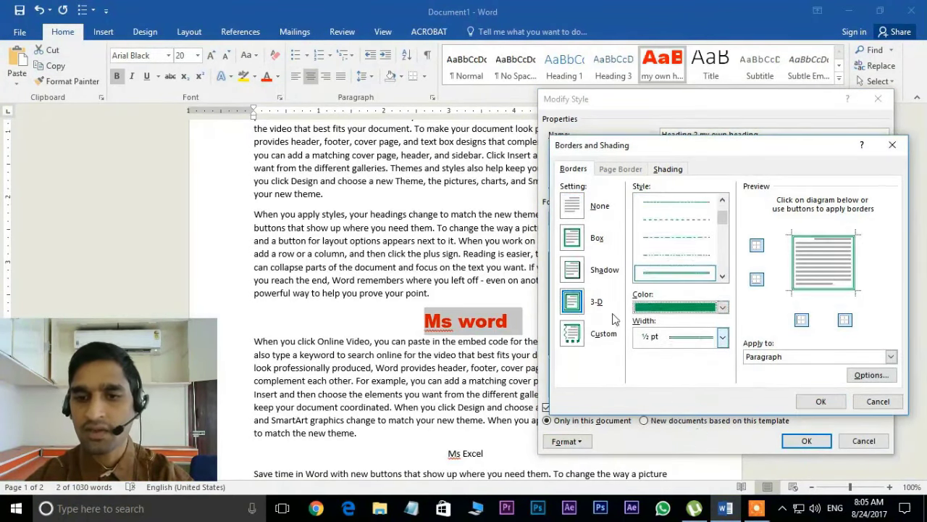
left_click(820, 401)
left_click(821, 440)
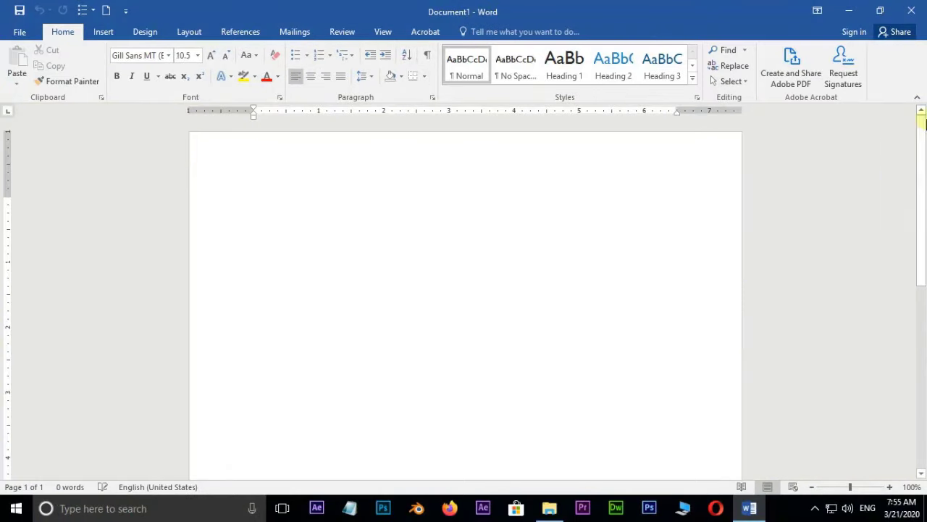
Close Word and File Explorer, then search the PC for 'word' and dismiss the results
left_click(911, 10)
left_click(910, 8)
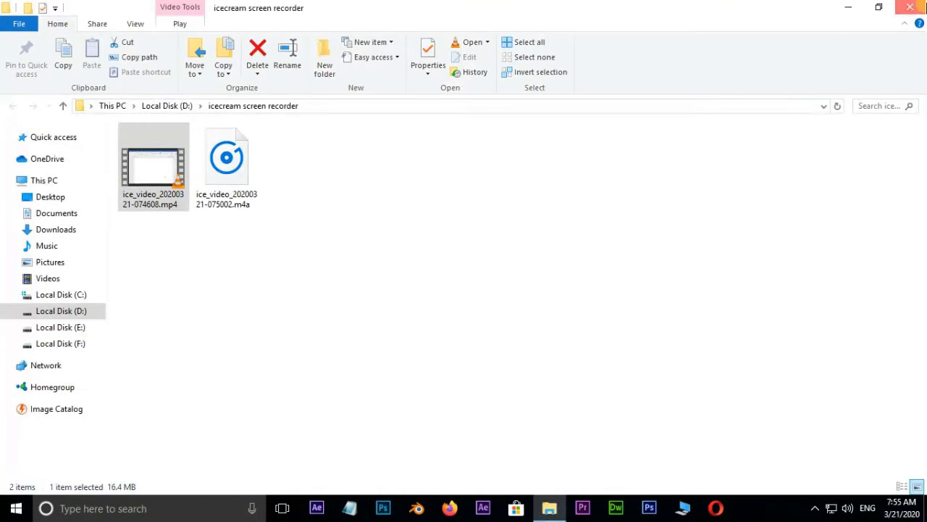
left_click(173, 511)
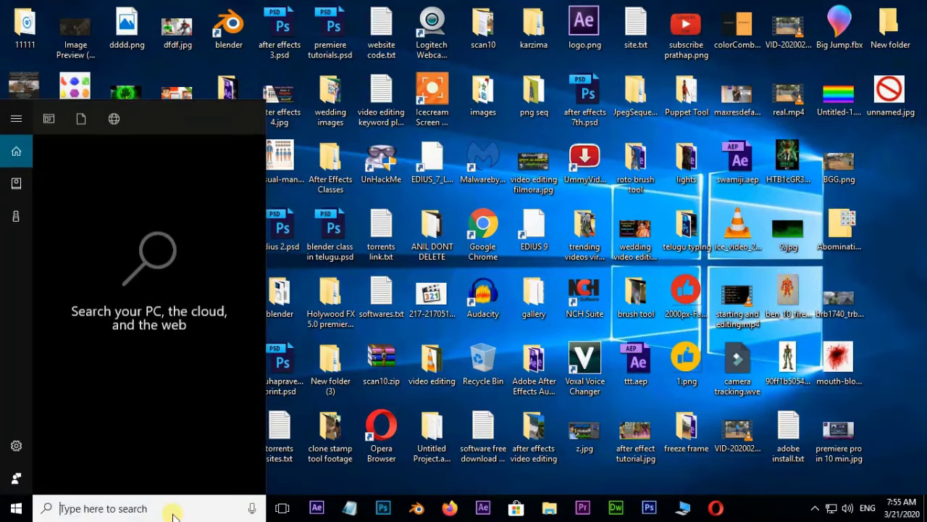
type("word")
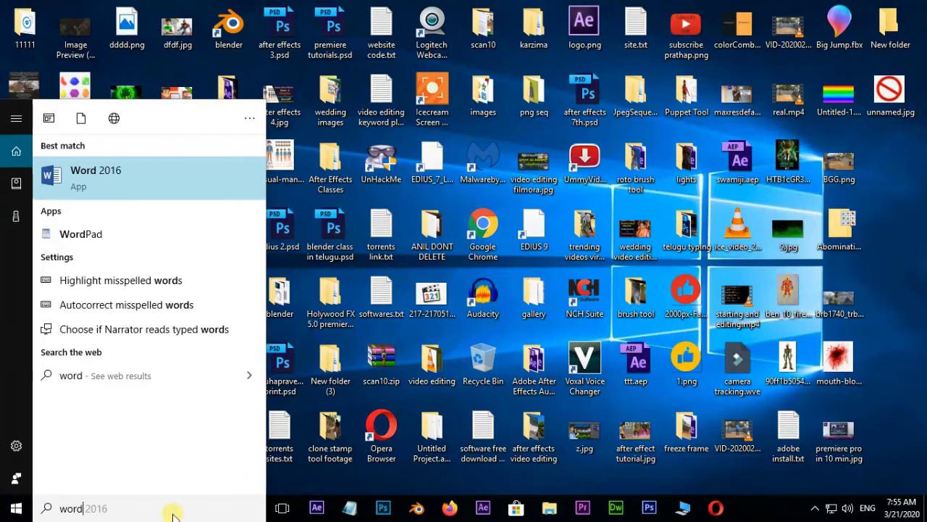
left_click(895, 290)
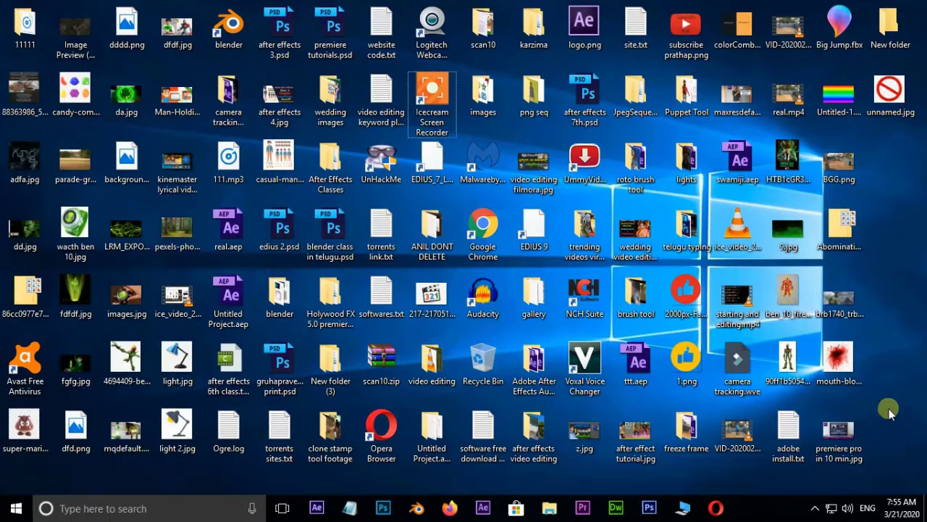
Launch Word from the Run dialog with the command 'winword'
key("super+r")
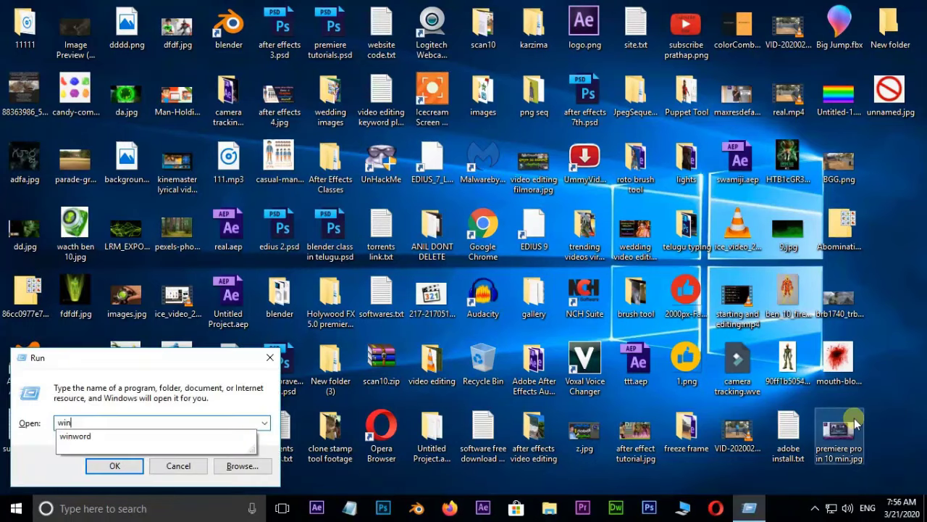
key("BackSpace")
key("BackSpace")
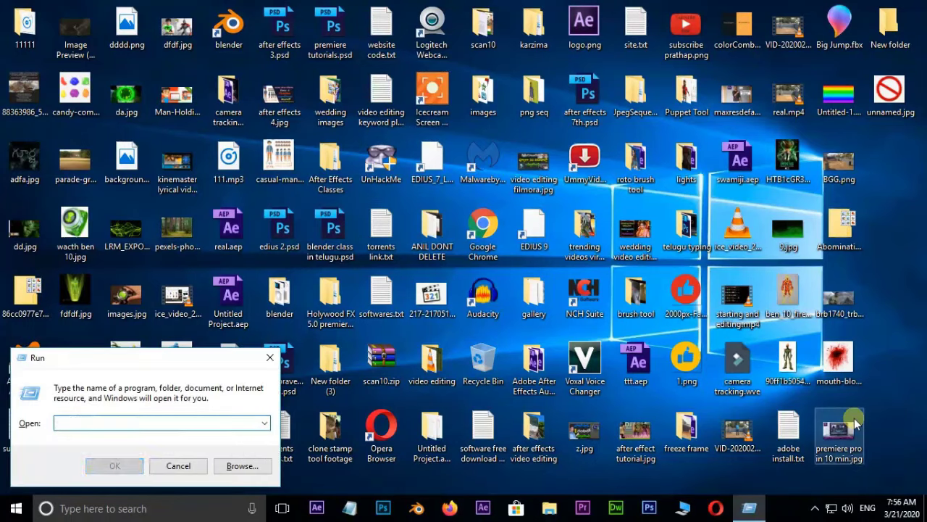
type("winword")
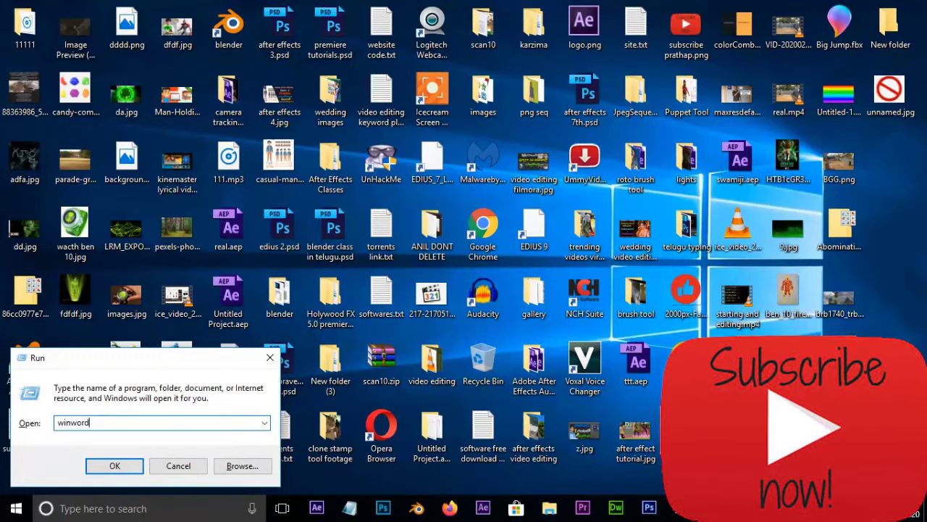
key("Return")
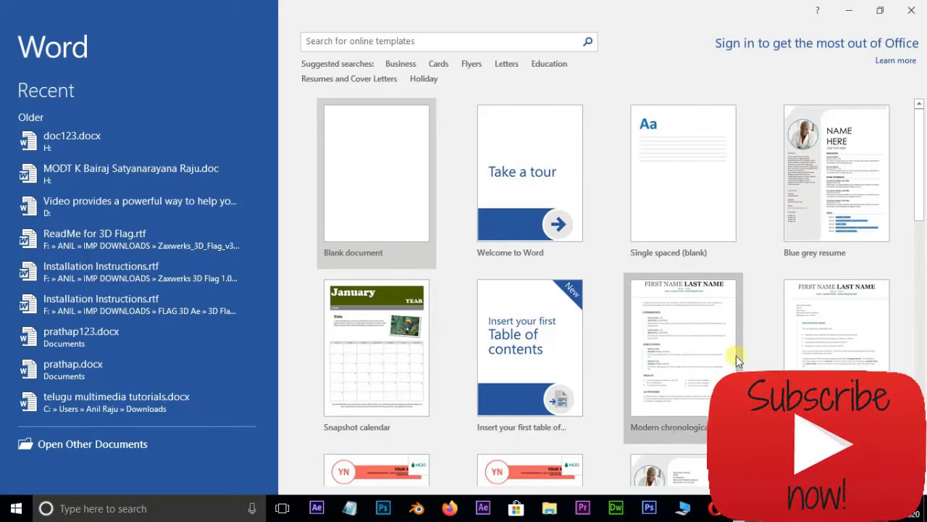
Browse the template gallery and choose the Blank document template
scroll(626, 287, "down", 5)
scroll(625, 288, "up", 5)
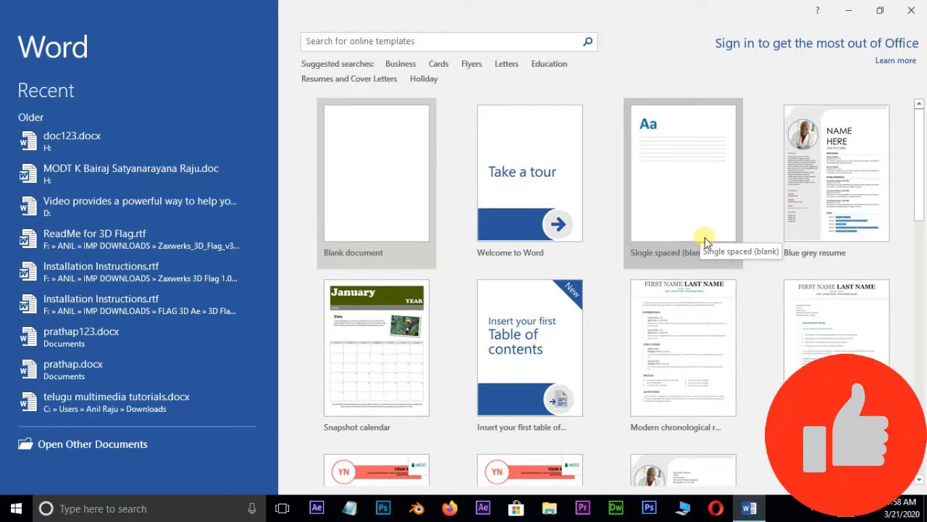
scroll(453, 443, "down", 4)
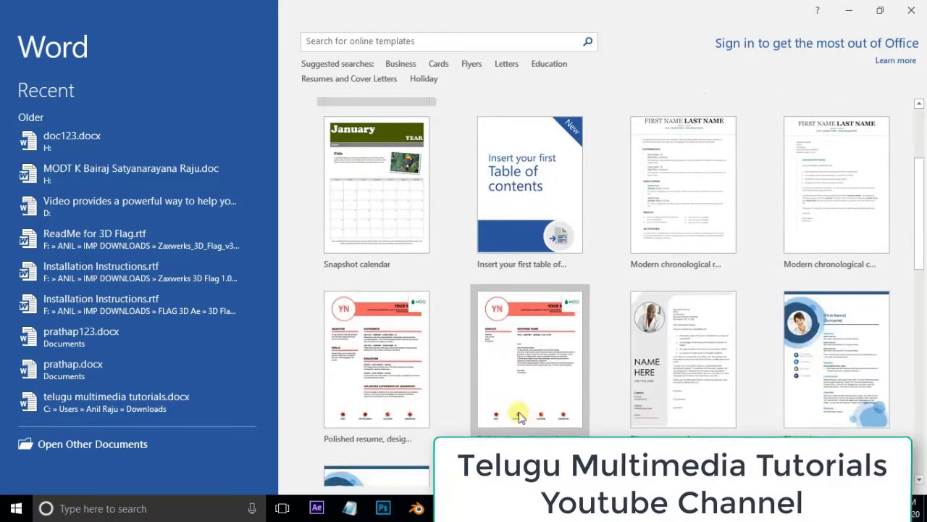
scroll(817, 173, "up", 2)
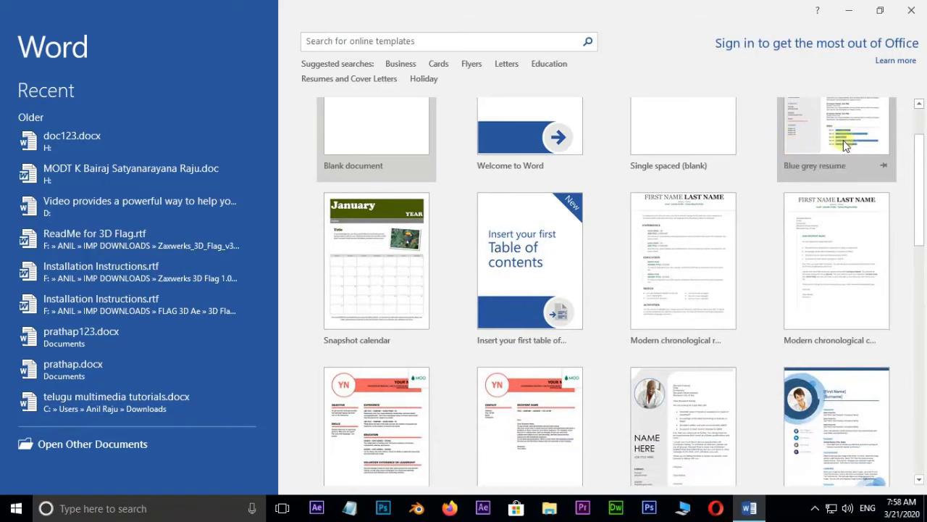
scroll(839, 145, "up", 2)
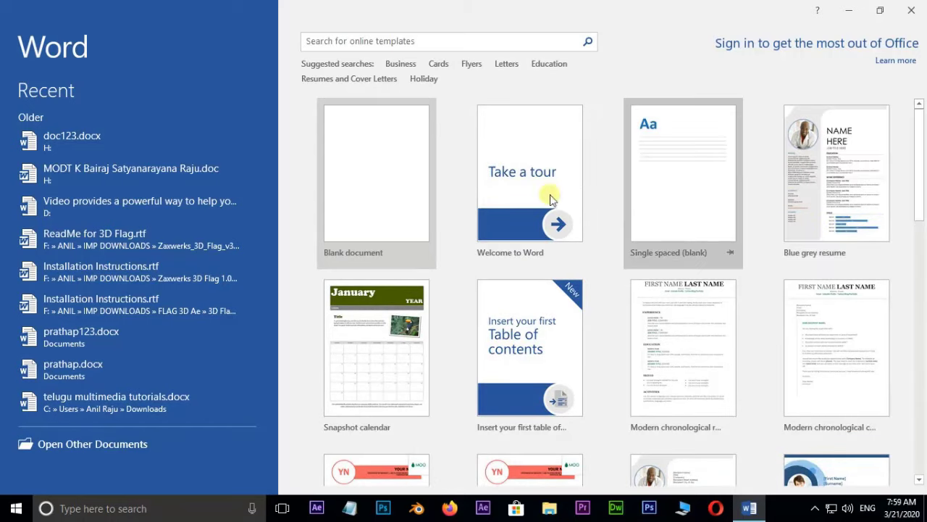
left_click(375, 206)
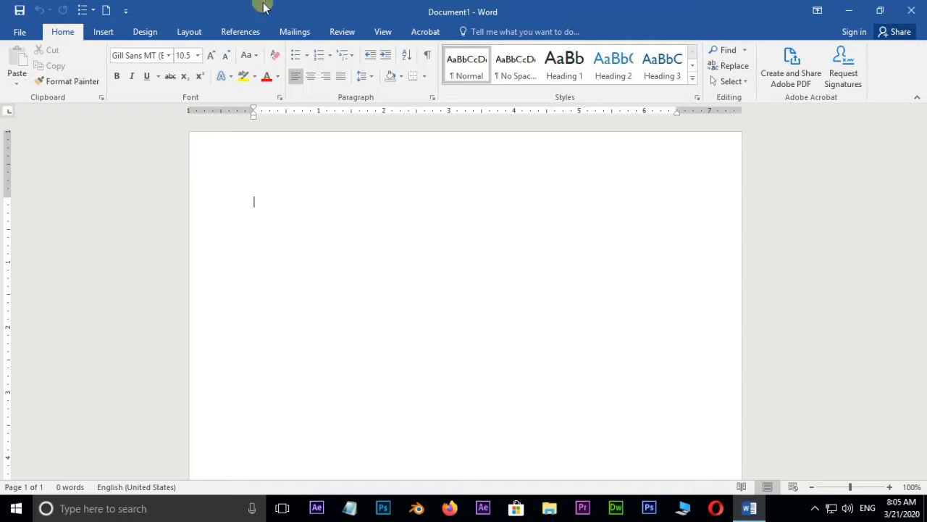
Add the Open command to the Quick Access Toolbar and try it twice, returning to the document
left_click(124, 12)
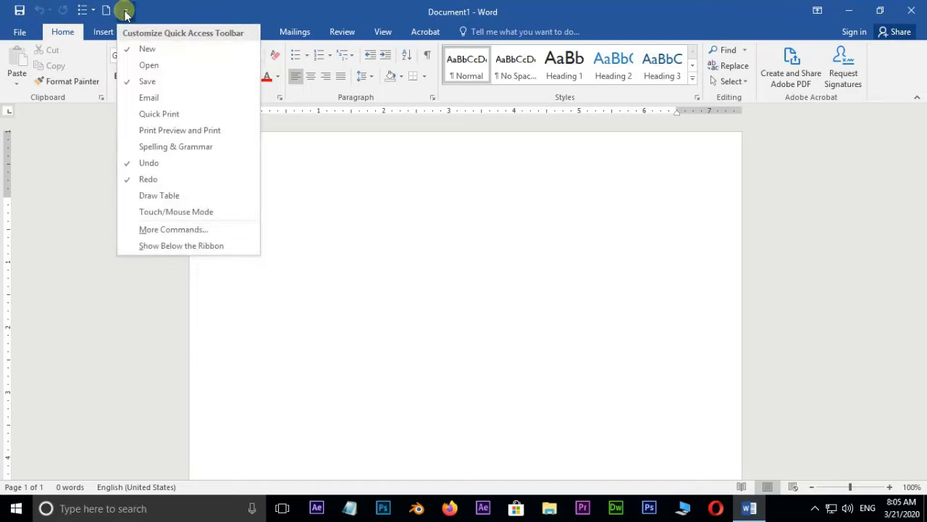
left_click(126, 69)
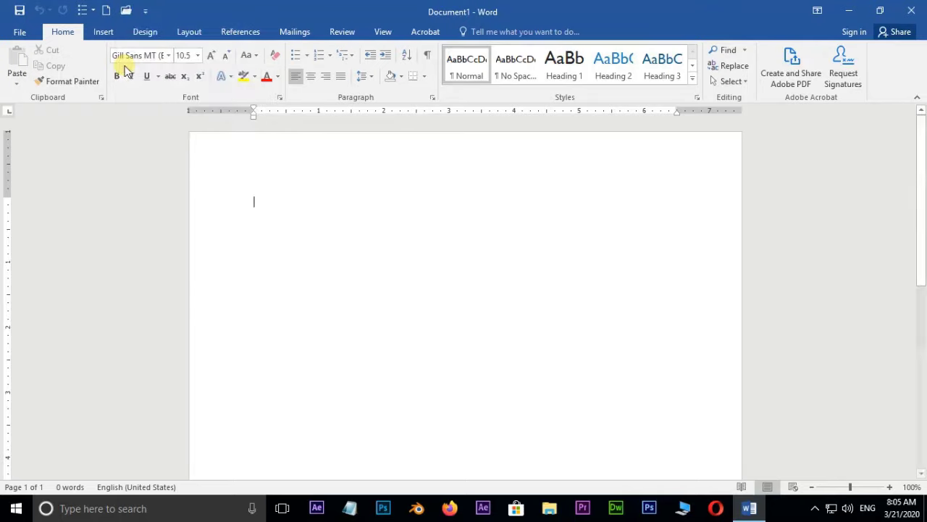
left_click(126, 12)
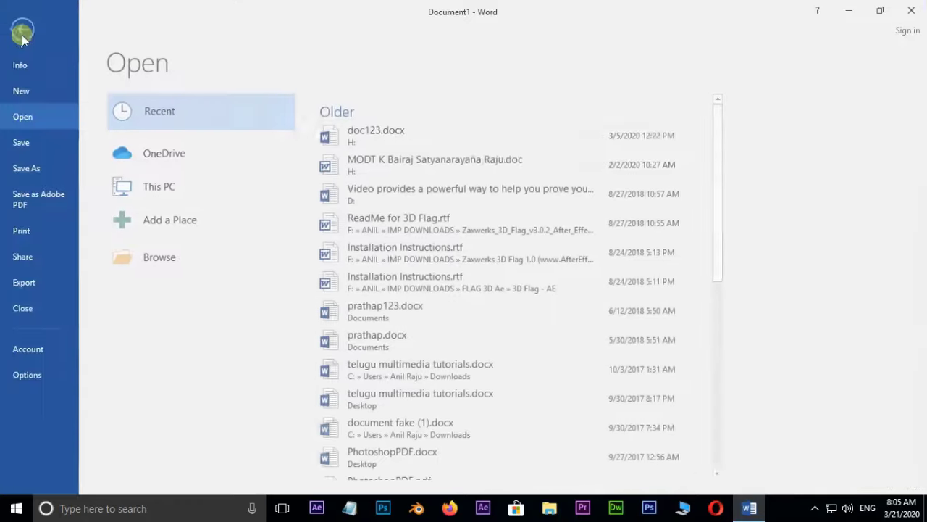
left_click(25, 32)
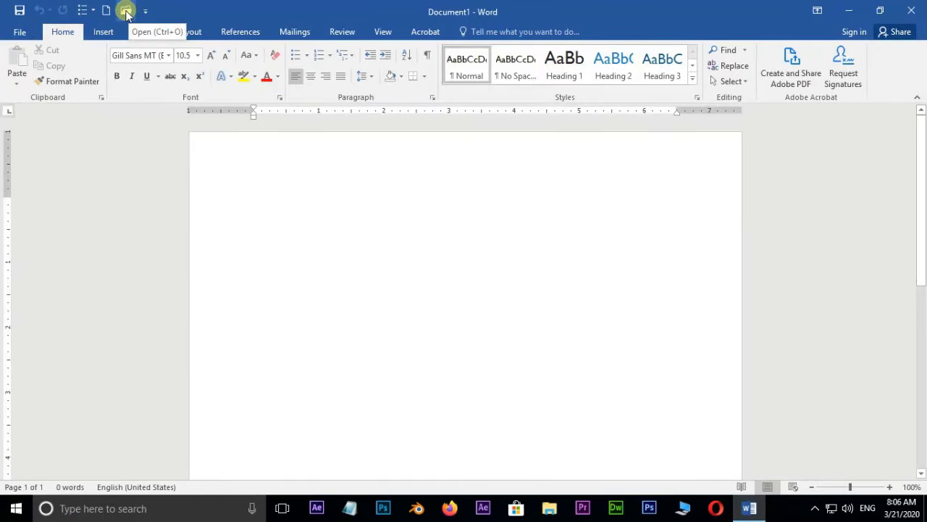
left_click(126, 12)
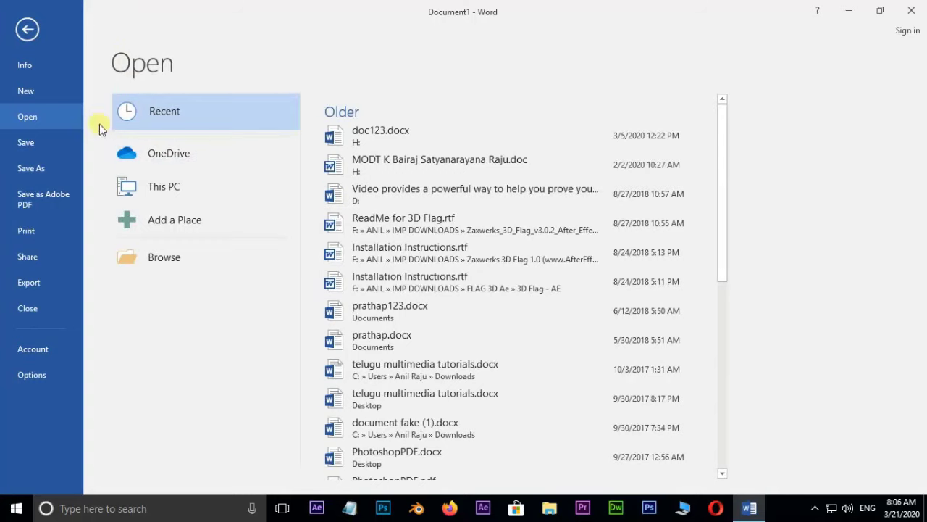
left_click(26, 32)
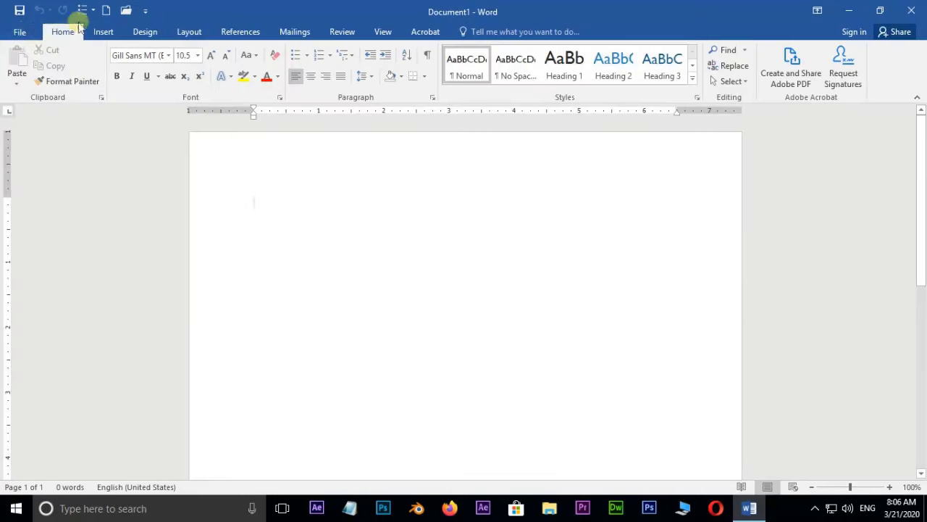
Remove the Open and New commands from the Quick Access Toolbar
left_click(144, 10)
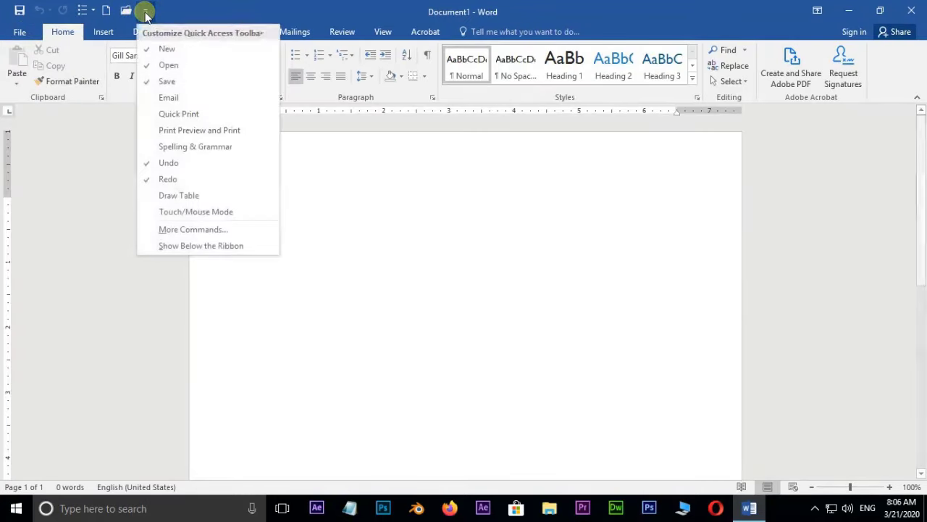
right_click(146, 65)
left_click(170, 87)
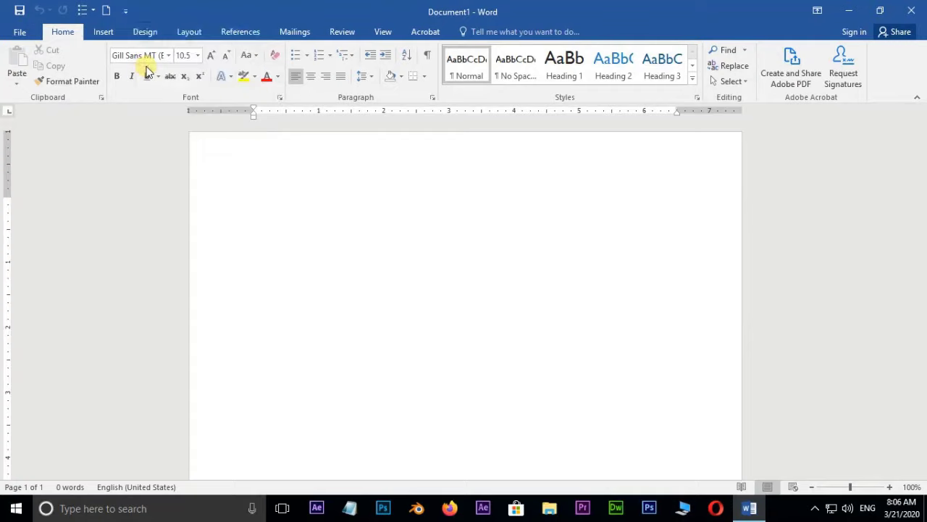
left_click(123, 12)
right_click(125, 53)
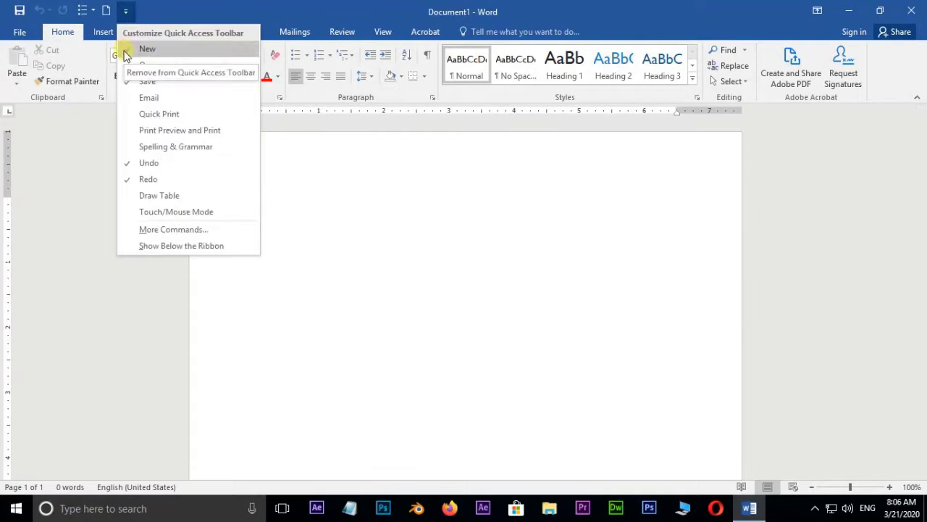
left_click(138, 73)
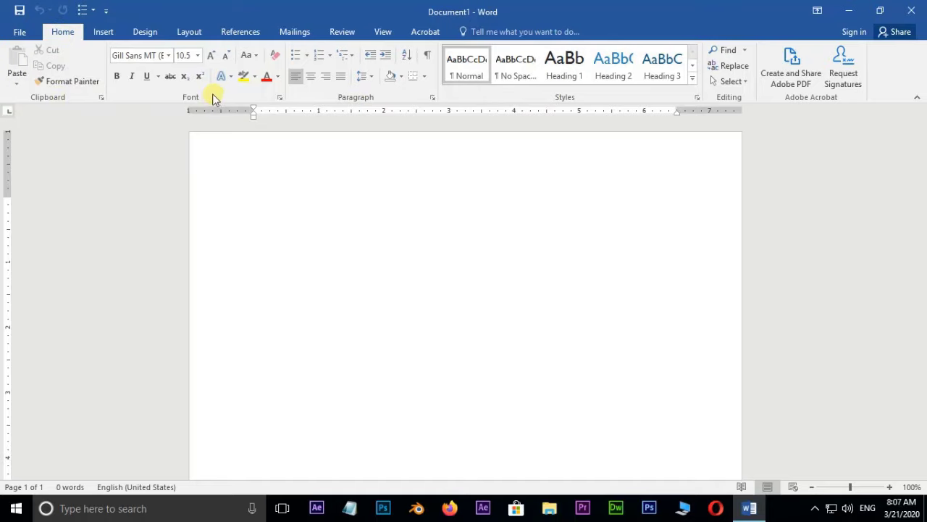
left_click(104, 33)
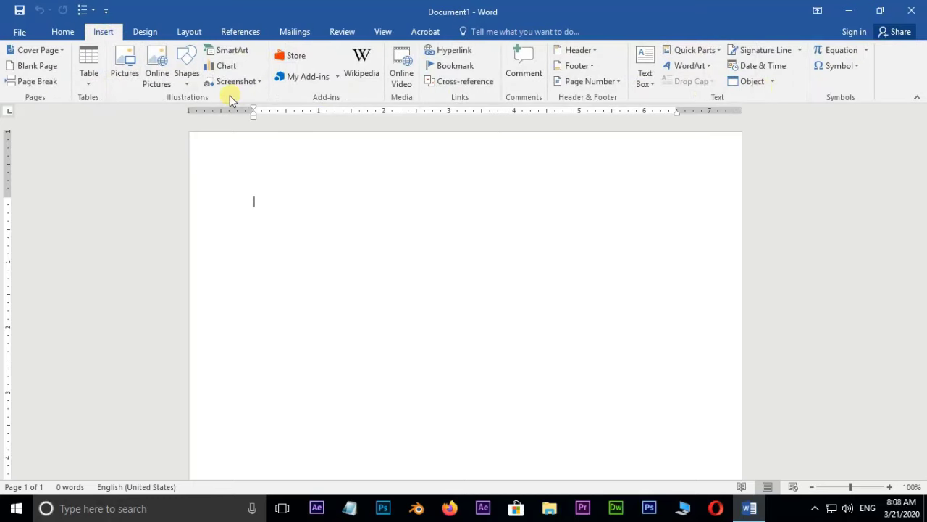
left_click(191, 32)
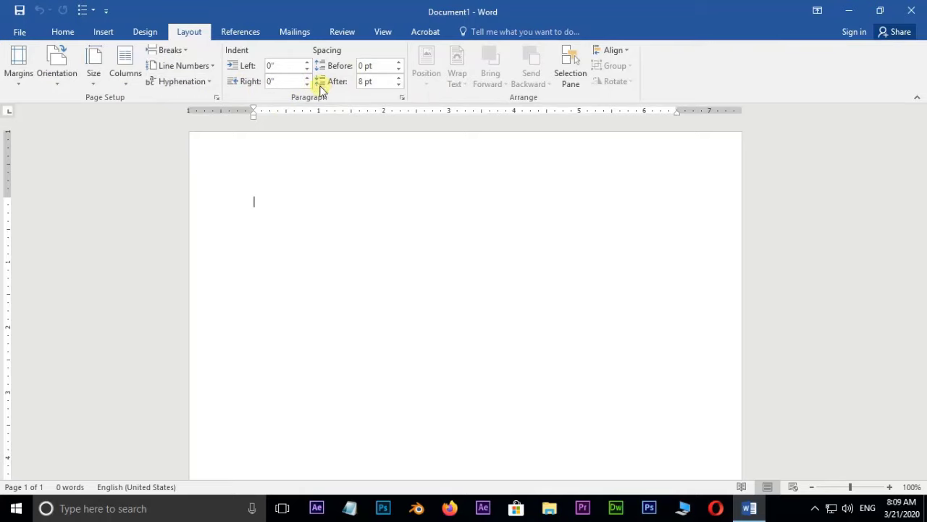
left_click(149, 32)
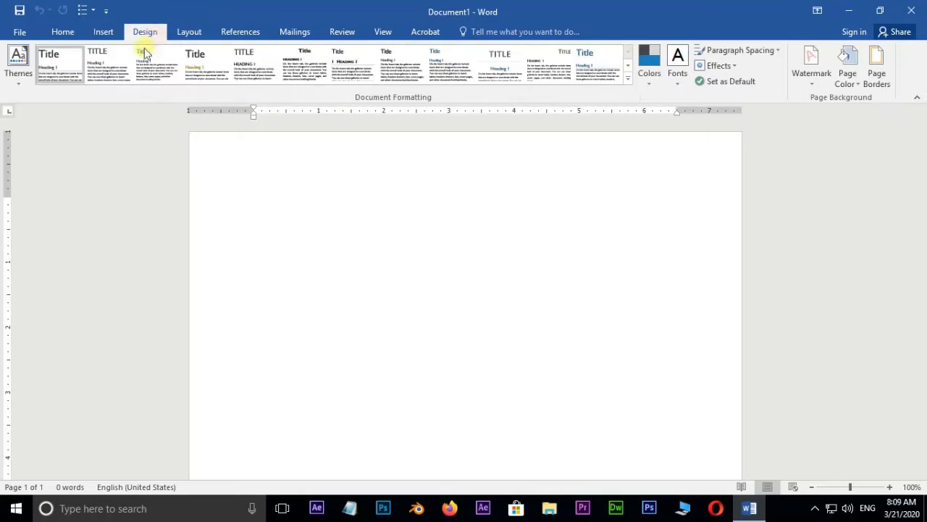
left_click(65, 32)
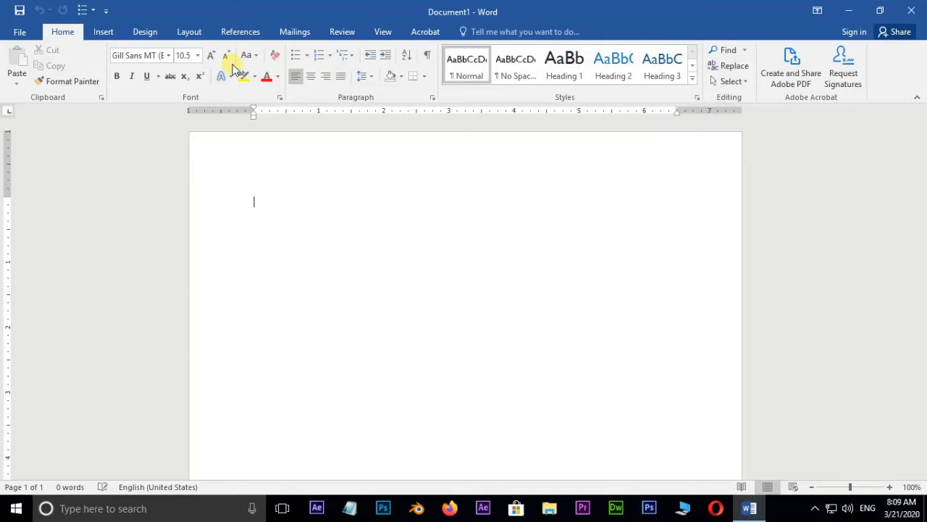
left_click(142, 32)
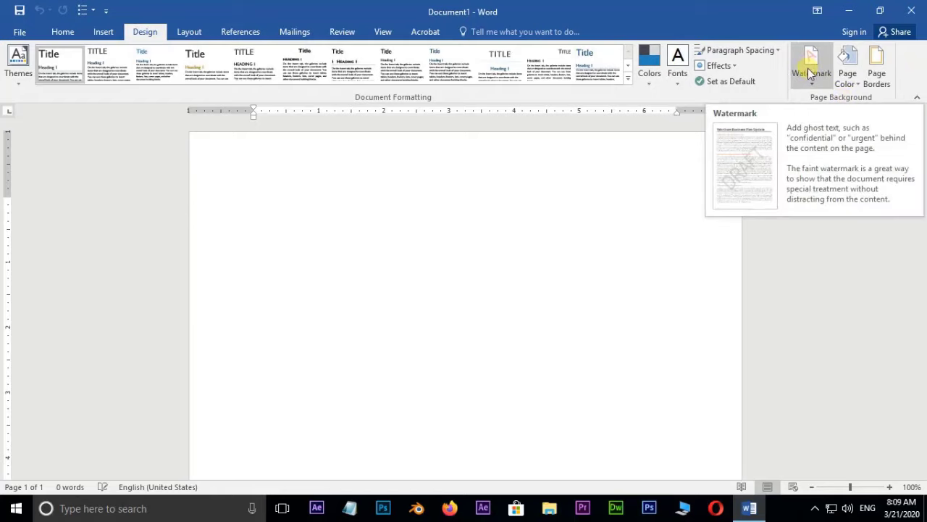
left_click(63, 33)
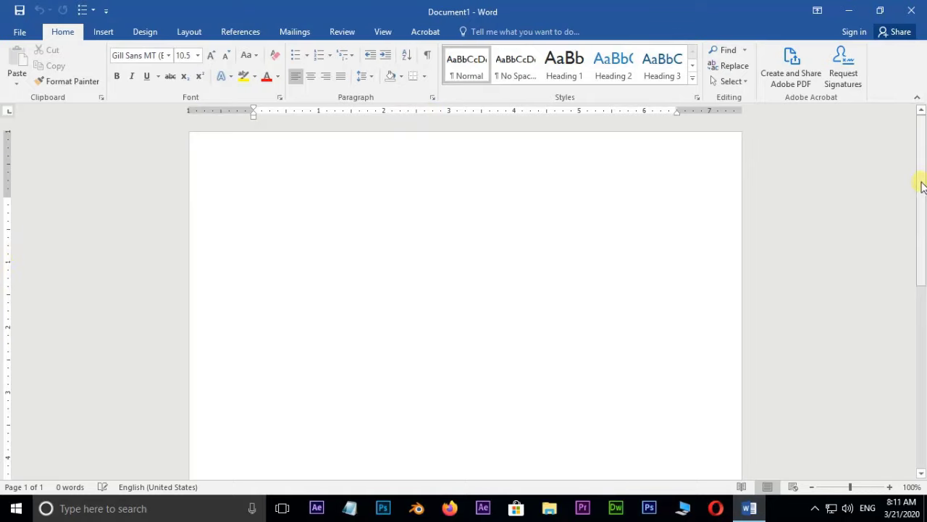
Enter =rand() at the top of the page to generate five sample paragraphs
mouse_move(922, 187)
left_mouse_down()
mouse_move(922, 213)
mouse_move(920, 178)
left_mouse_up()
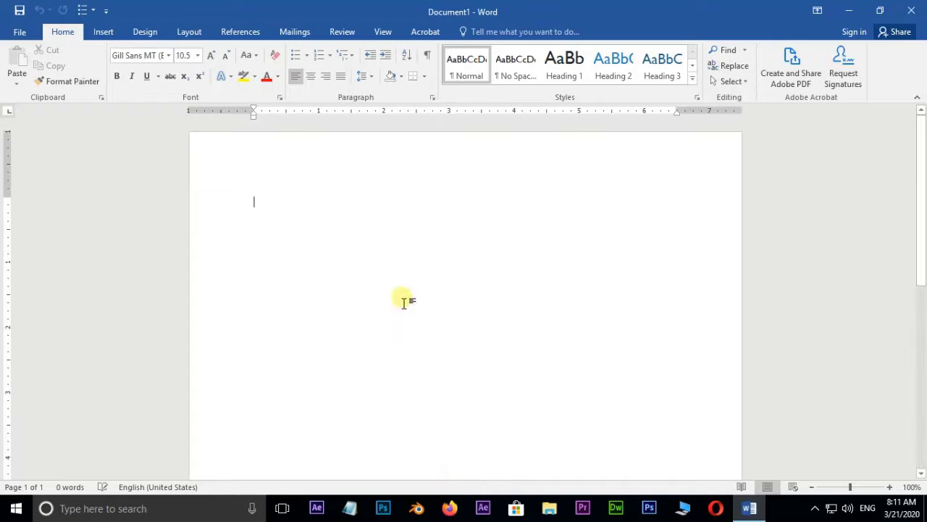
type("=rand(")
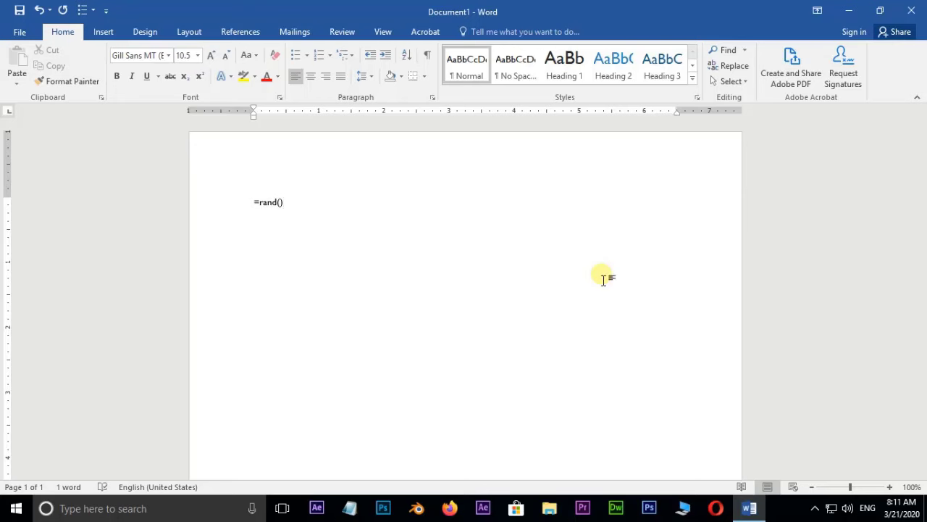
key("Return")
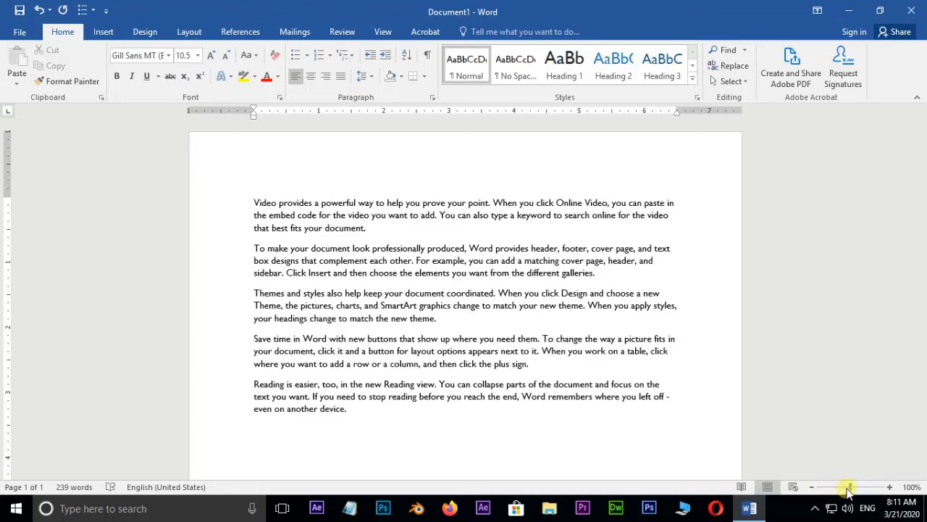
left_click(889, 488)
left_click(890, 488)
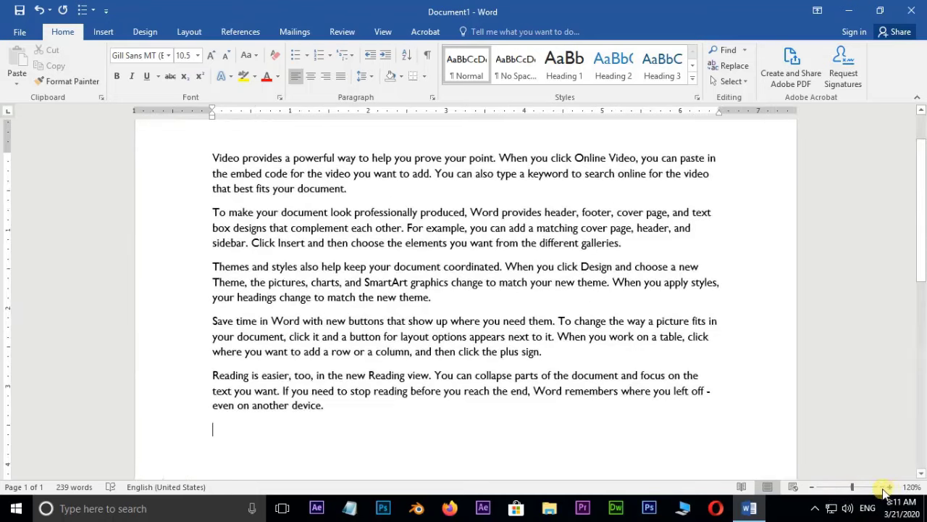
left_click_drag(853, 488, 859, 489)
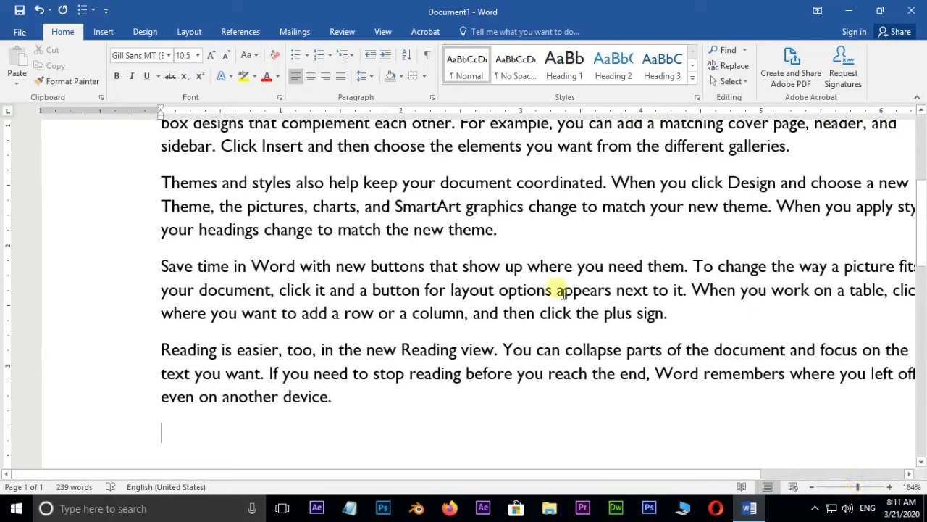
mouse_move(378, 473)
mouse_move(369, 478)
left_mouse_down()
mouse_move(522, 485)
mouse_move(362, 481)
left_mouse_up()
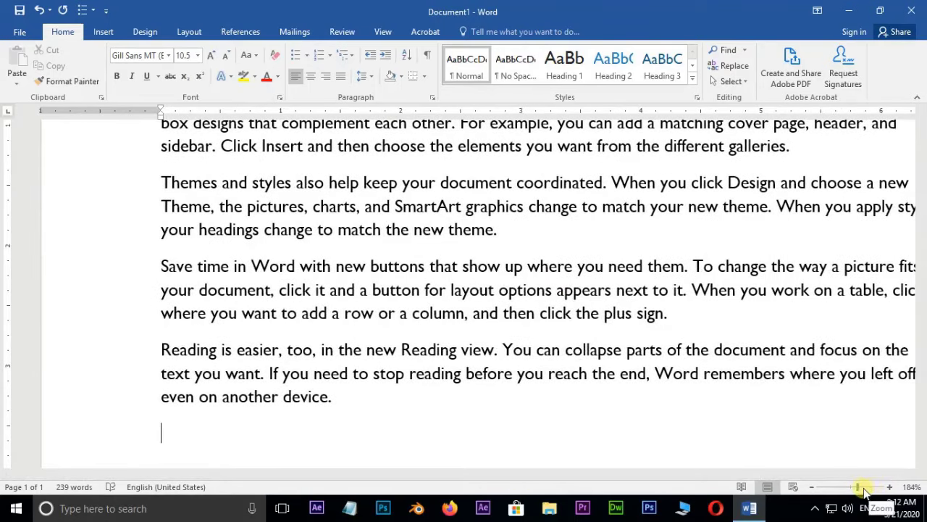
left_click_drag(859, 491, 855, 492)
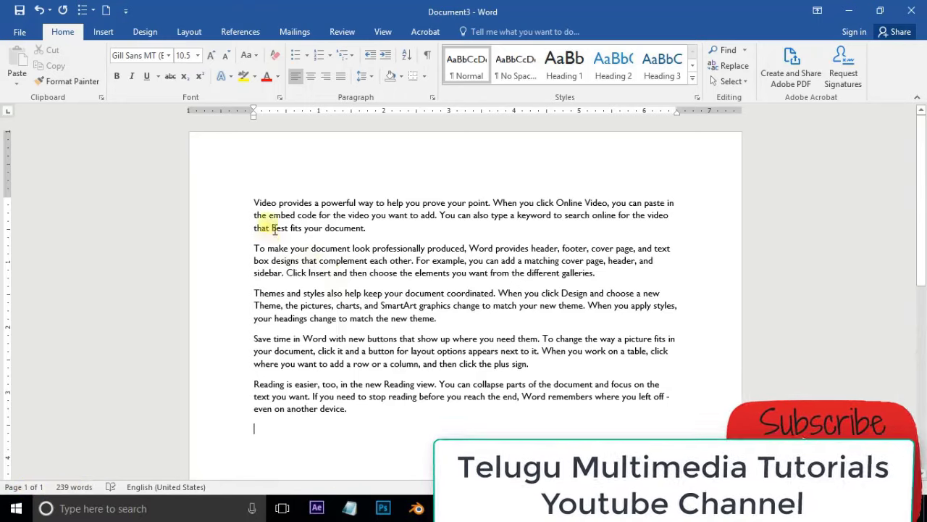
Select most of the sample paragraphs, deselect them, then select just the first paragraph
left_click_drag(254, 203, 356, 418)
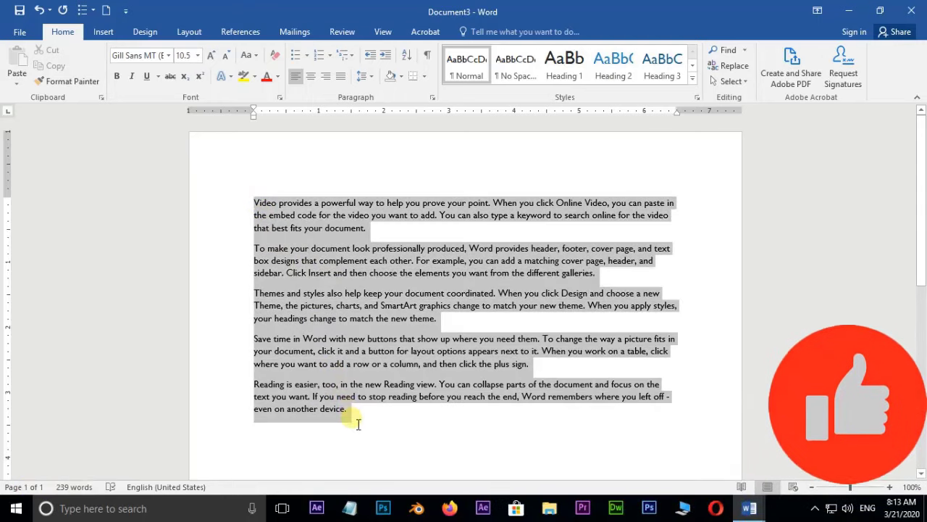
left_click(257, 381)
left_click_drag(253, 203, 366, 236)
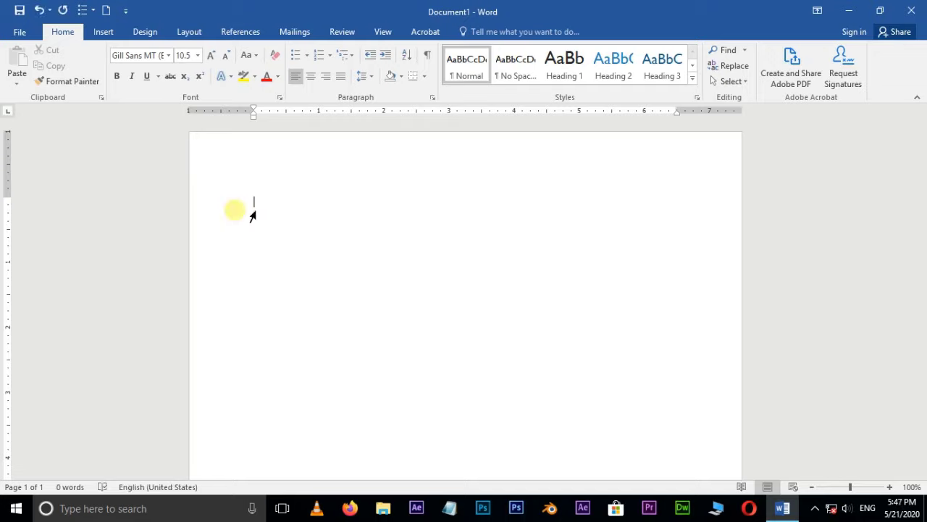
Enter =rand(5,4) to generate five four-sentence sample paragraphs
type("=rand(5,4")
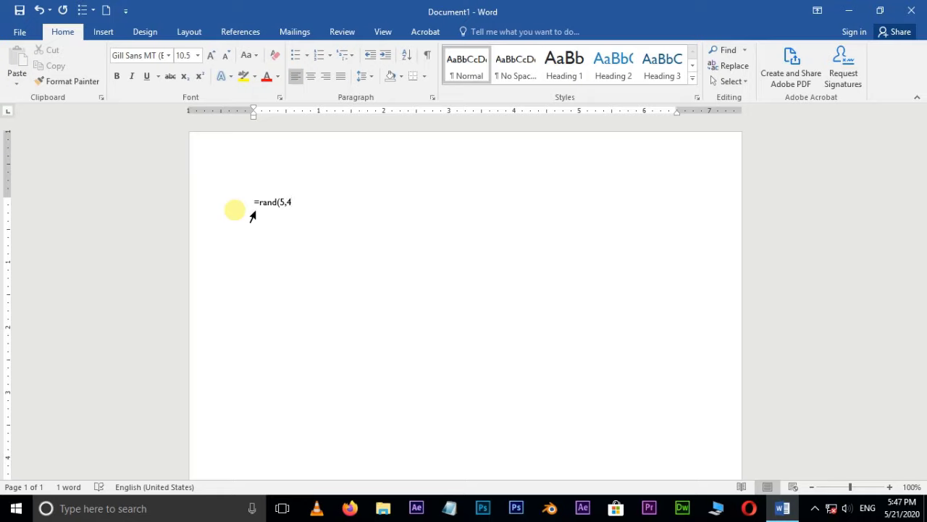
key("Return")
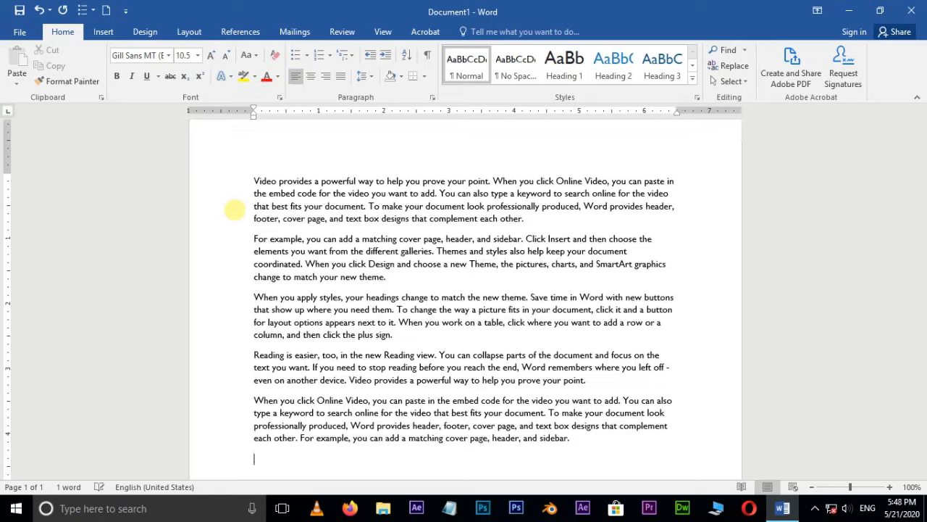
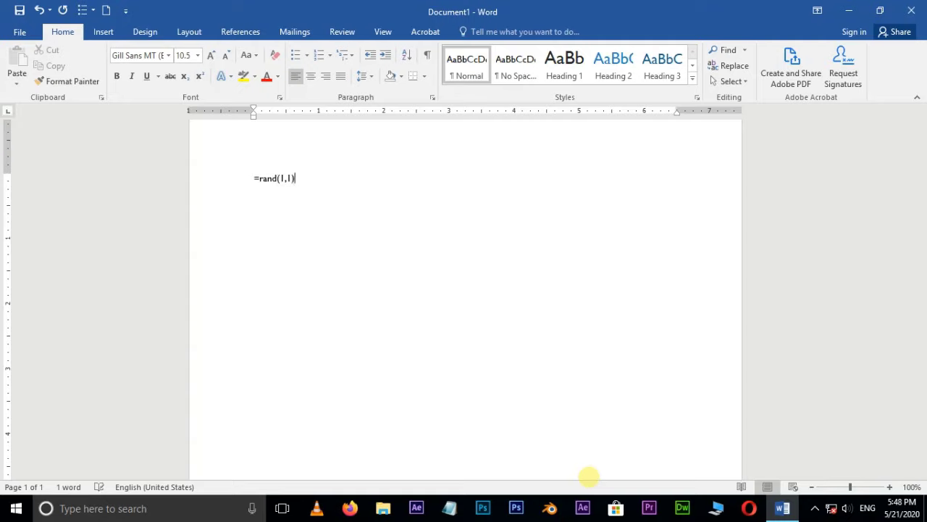
Expand =rand(1,1) into the sentence "Video provides a powerful way to help you prove your point." and select it
key("Return")
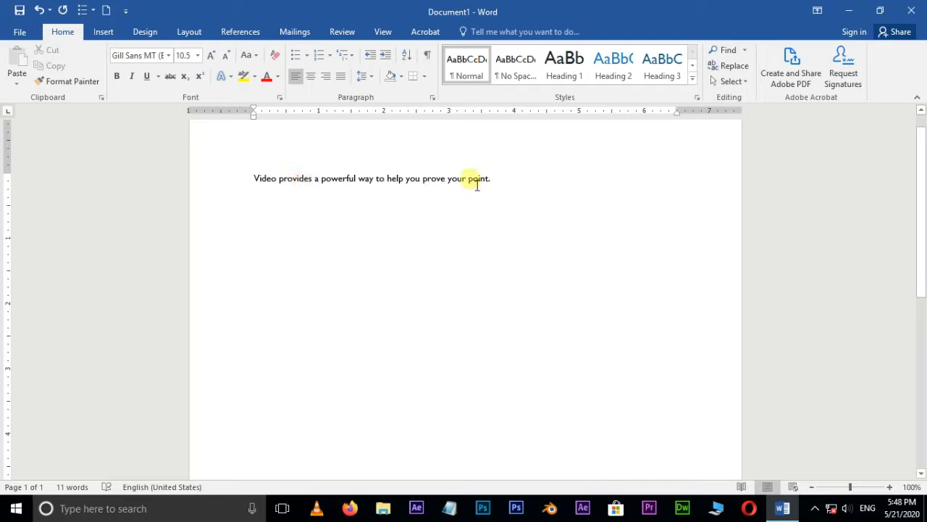
left_click_drag(252, 182, 639, 203)
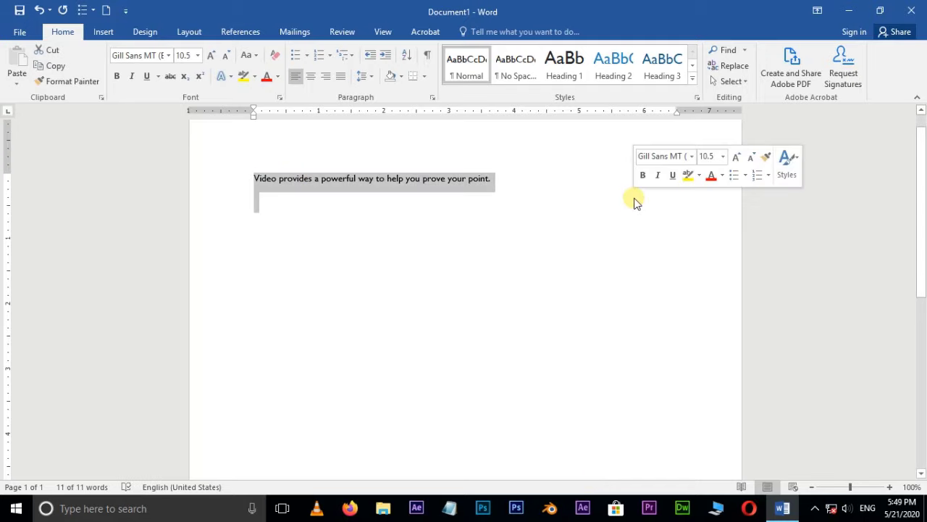
Replace the selected sentence with =rand(10,10), generating 1583 words across 3 pages
type("=rand(10,10")
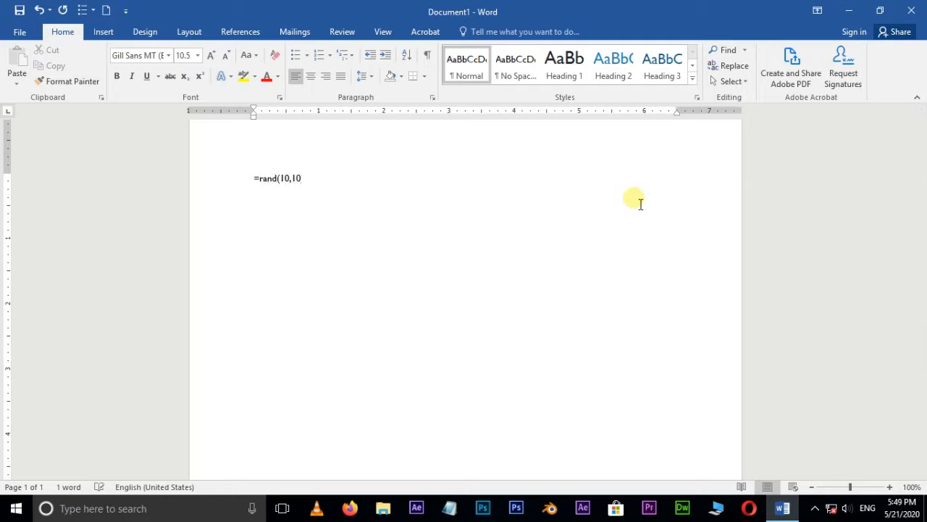
key("Return")
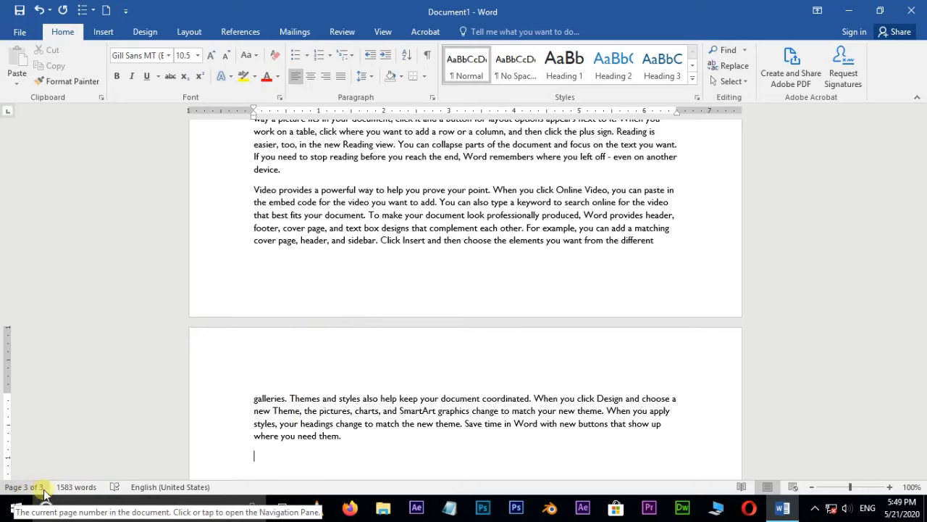
scroll(283, 406, "down", 6)
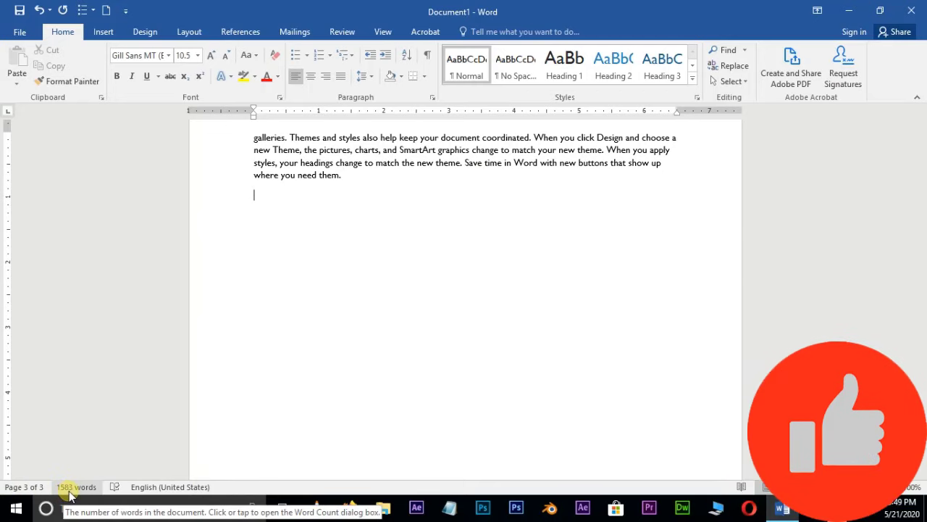
scroll(410, 360, "up", 1)
scroll(410, 360, "up", 15)
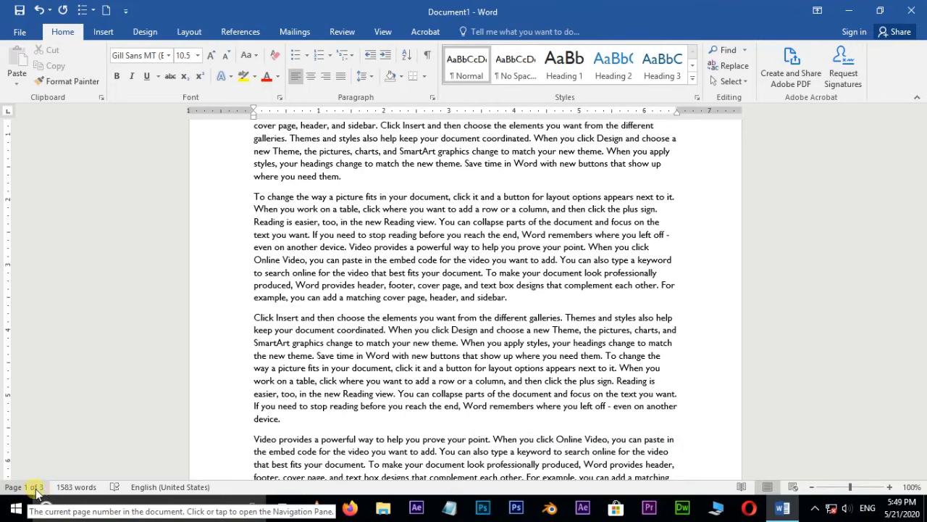
scroll(341, 347, "down", 5)
scroll(333, 254, "up", 9)
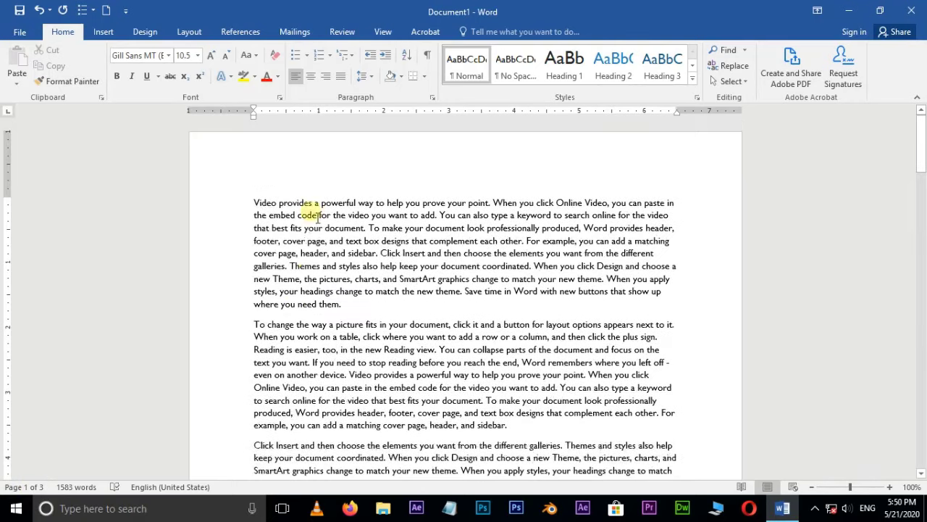
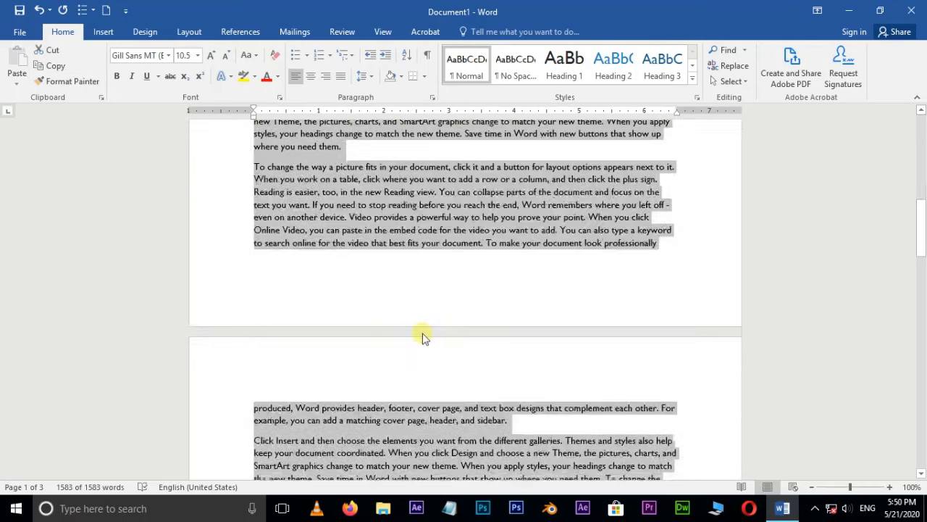
Return to the top of page 1 and clear the whole-document selection
scroll(426, 336, "up", 20)
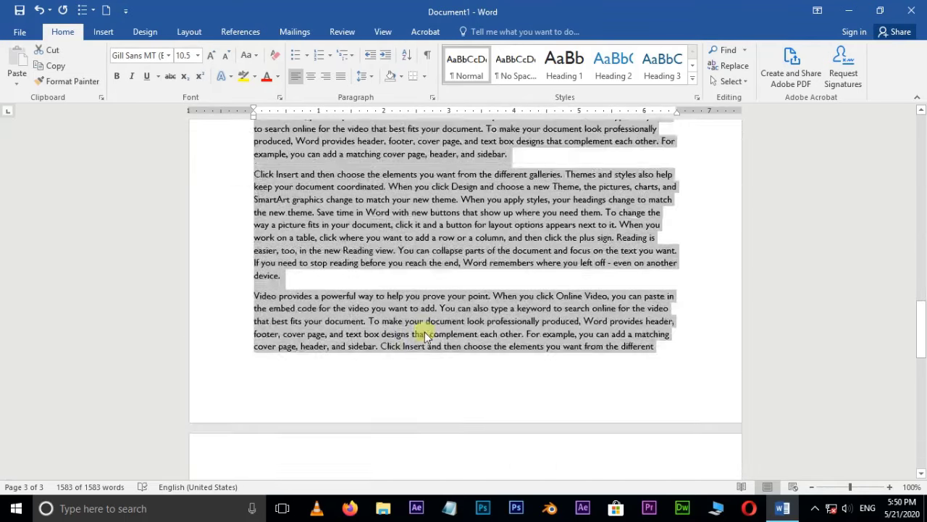
scroll(416, 312, "up", 1)
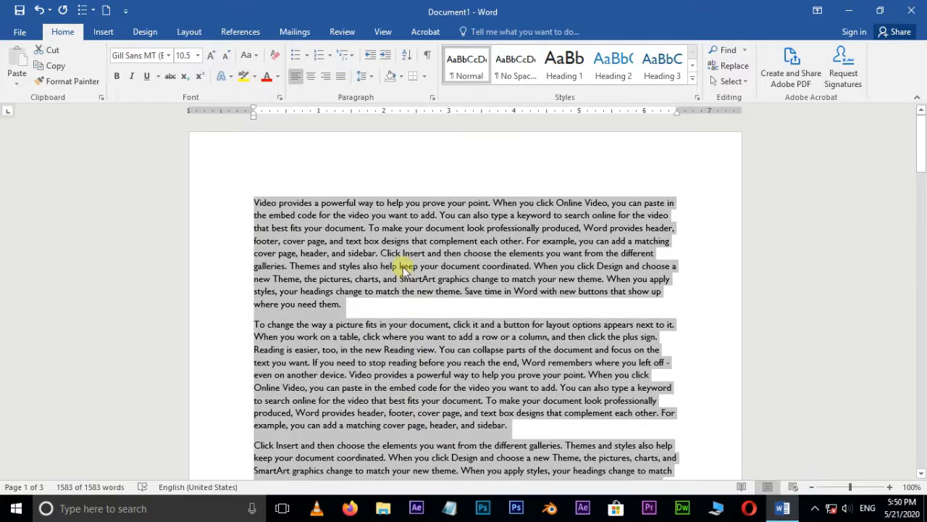
left_click(394, 265)
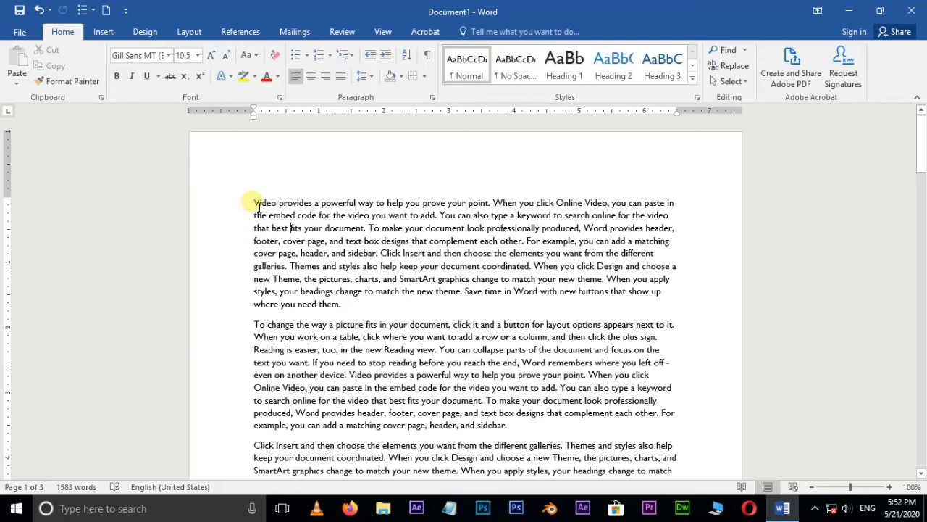
Drag-select the first paragraph, then select the whole 'To change the way' paragraph from the margin
left_click_drag(257, 205, 343, 312)
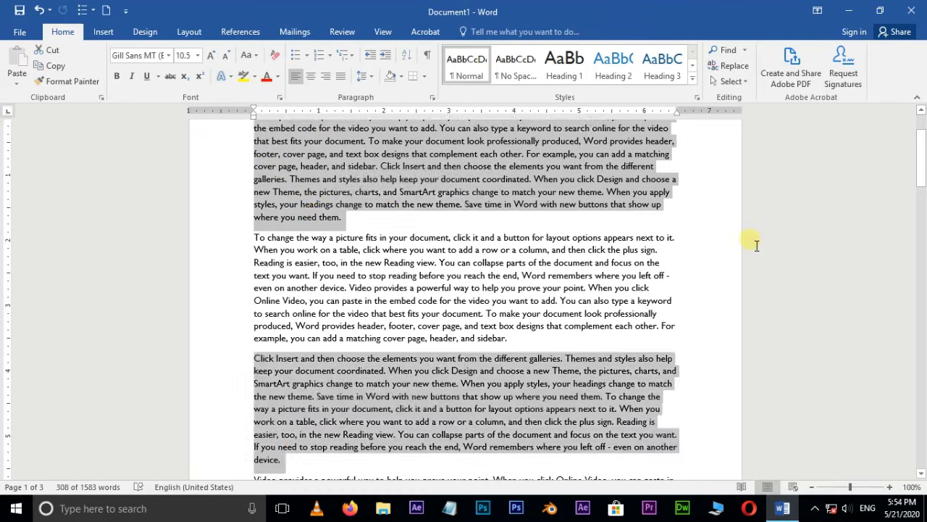
left_click(200, 274)
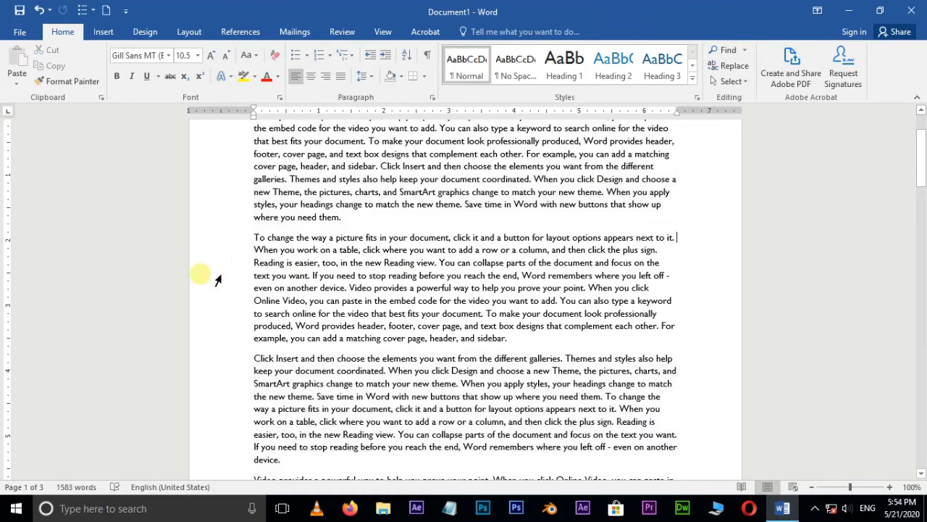
double_click(258, 245)
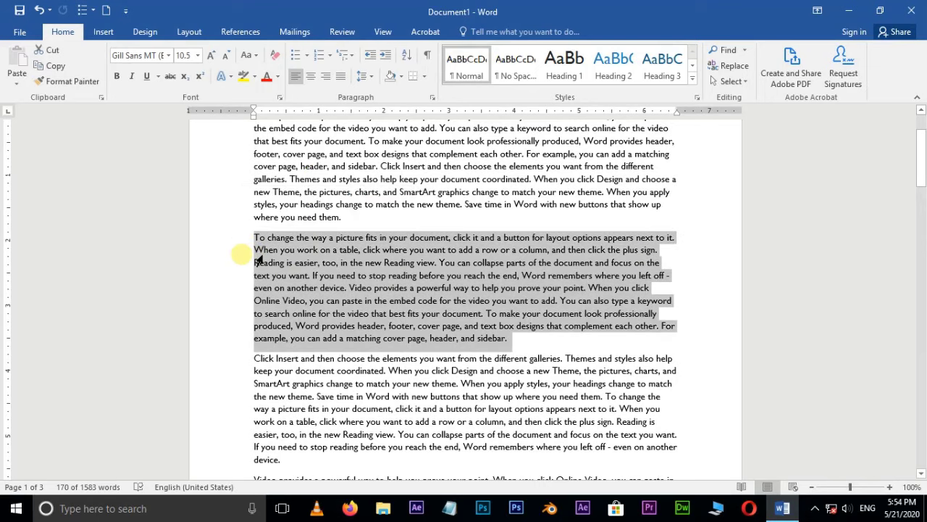
Select single lines from the margin, then triple-click to select the entire 'Video provides' paragraph
left_click(250, 252)
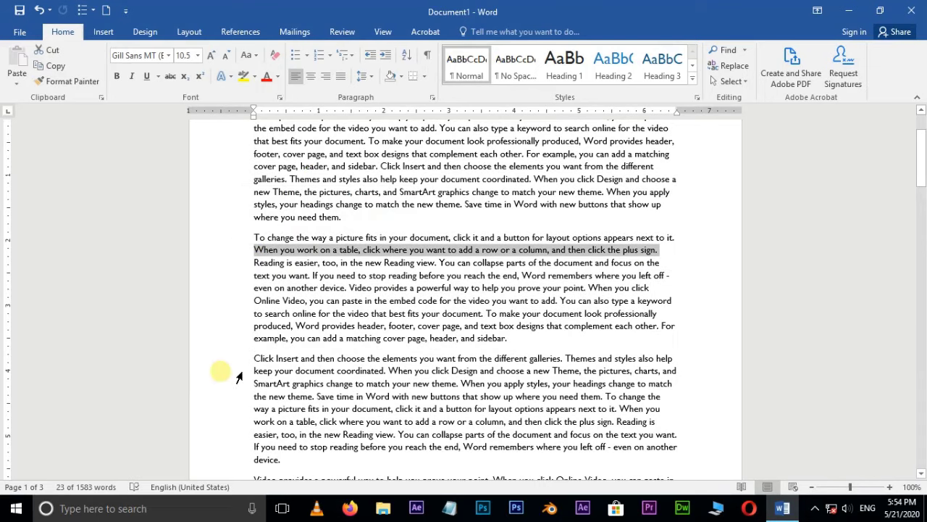
left_click(260, 289)
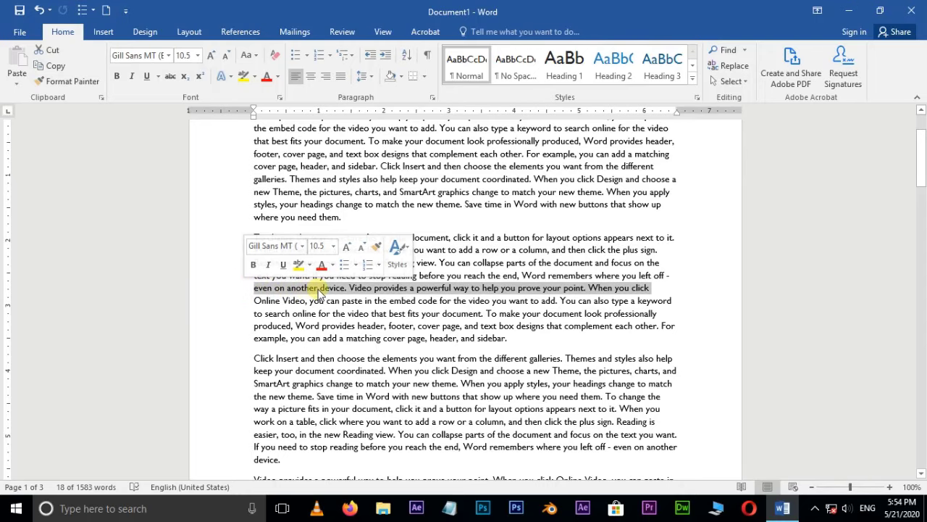
scroll(299, 265, "up", 2)
triple_click(255, 217)
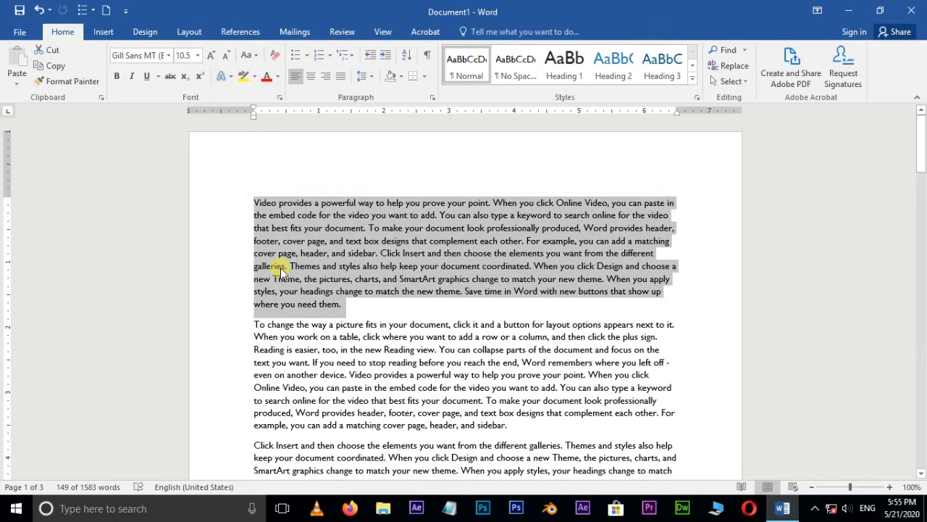
Select, one at a time, the second paragraph's first line, the footer/cover page line, then the document's first line
left_click(250, 326)
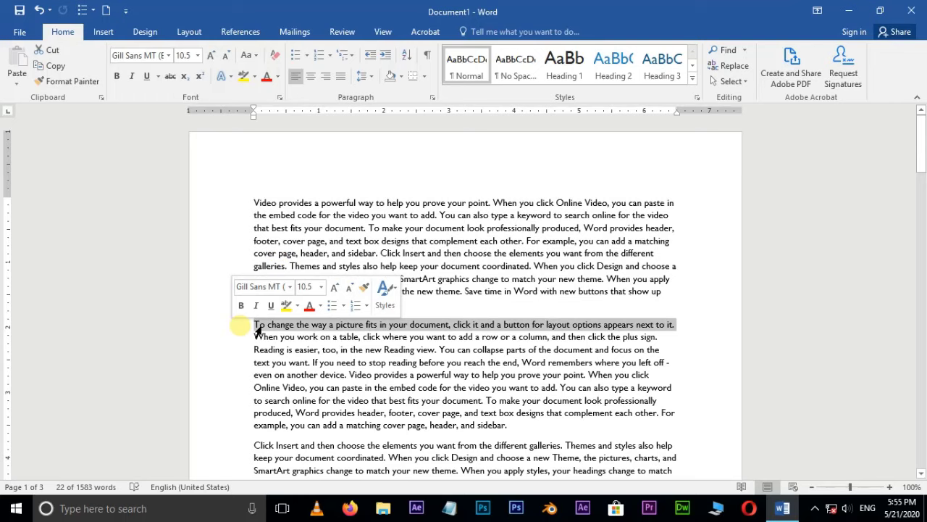
left_click(258, 245)
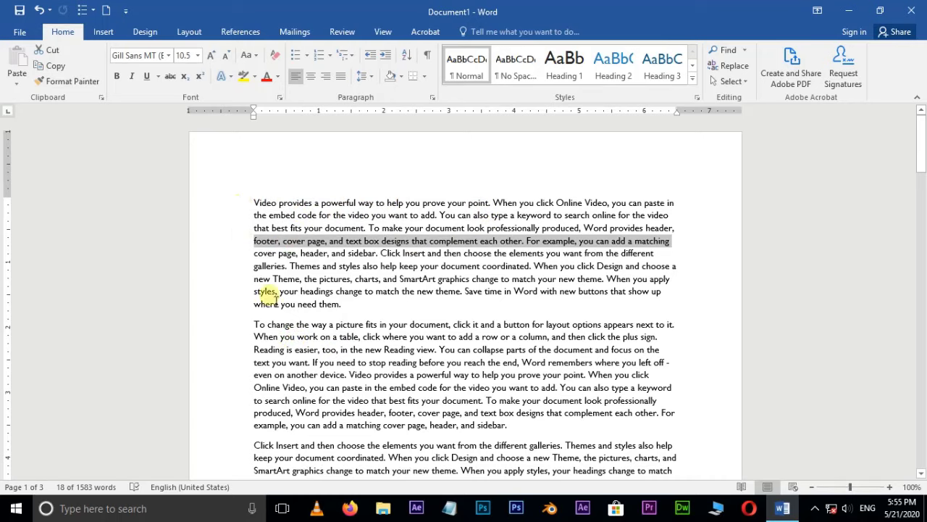
left_click(255, 204)
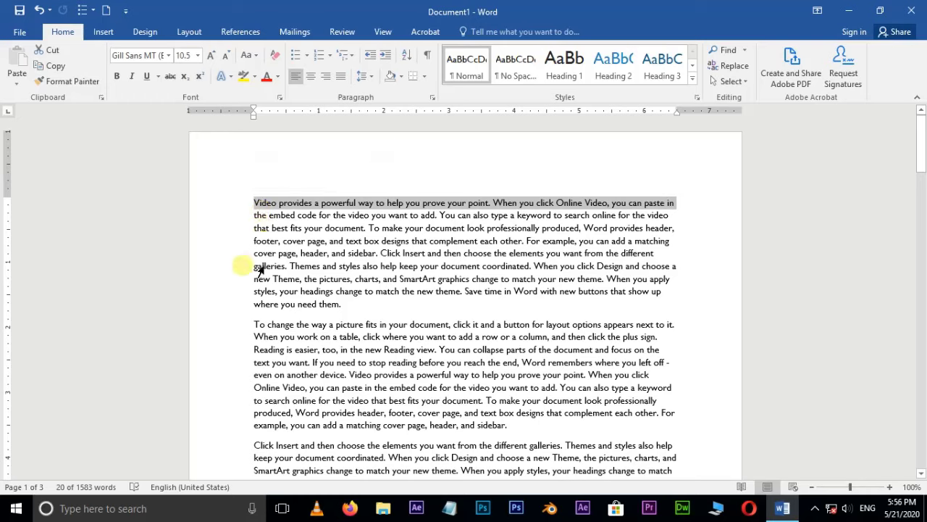
Combine the 'To change the way', 'Online Video' and 'Reading is easier' lines into one selection, then clear it
left_click(249, 328, "ctrl")
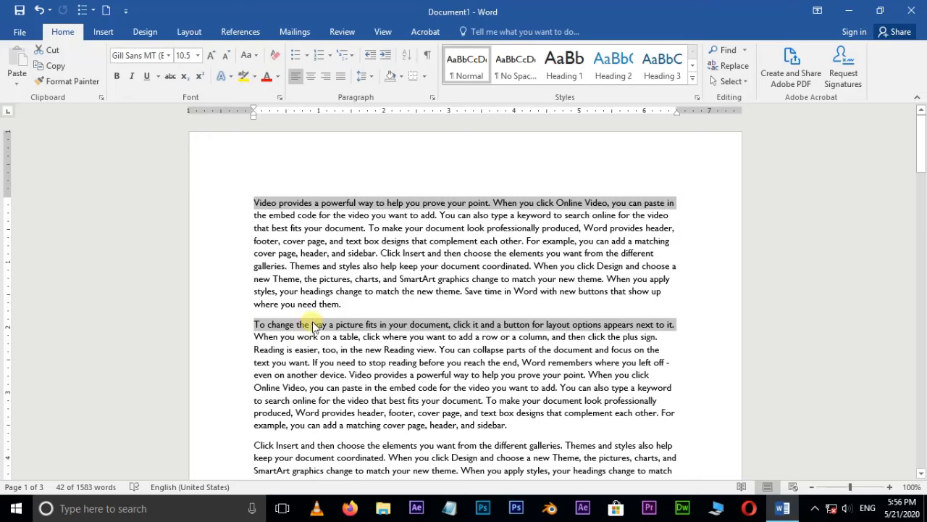
left_click(250, 390, "ctrl")
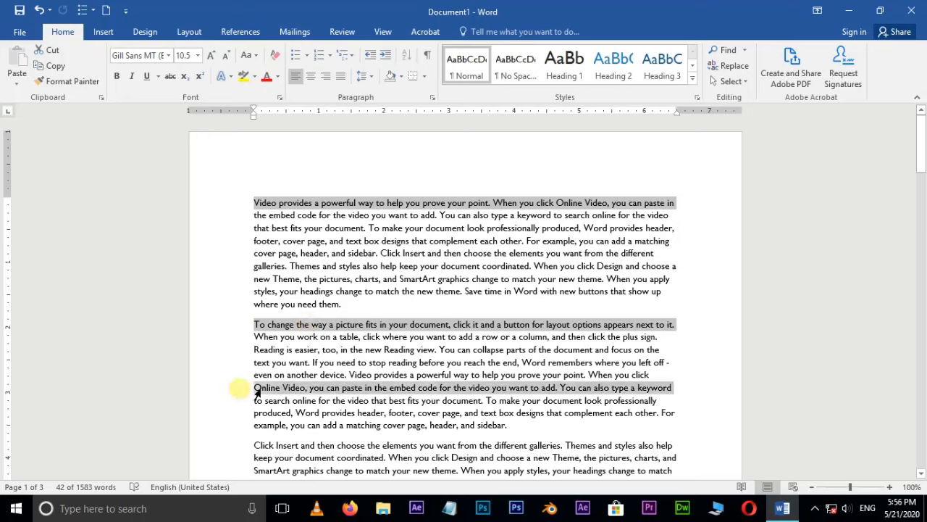
left_click(250, 351, "ctrl")
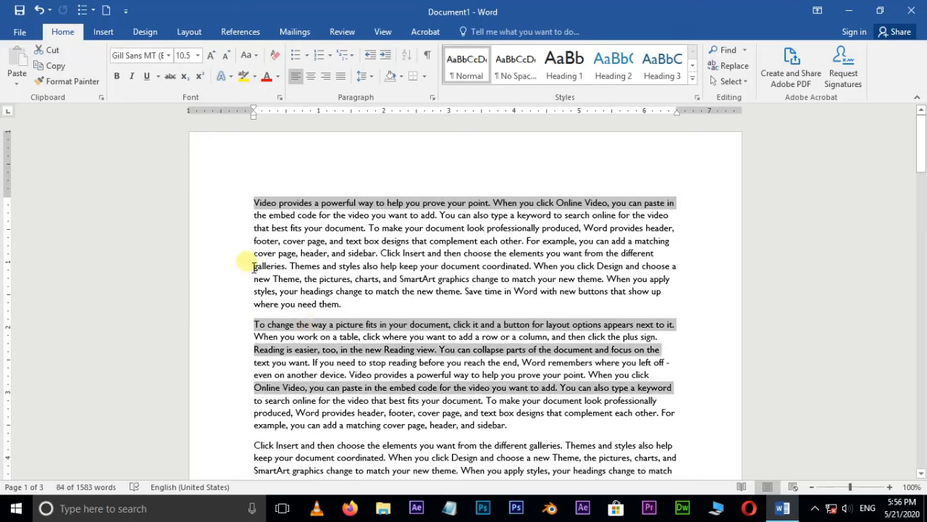
left_click(395, 388)
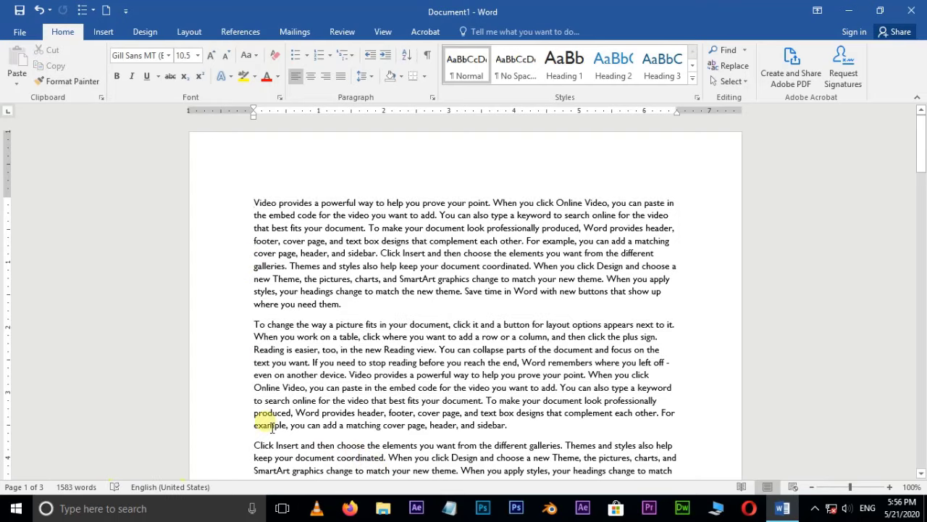
scroll(306, 364, "down", 20)
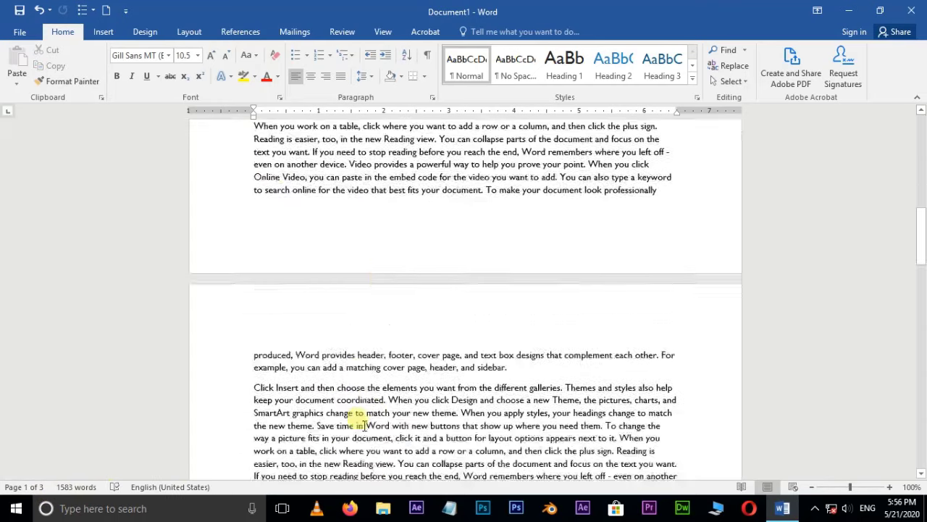
scroll(362, 423, "up", 5)
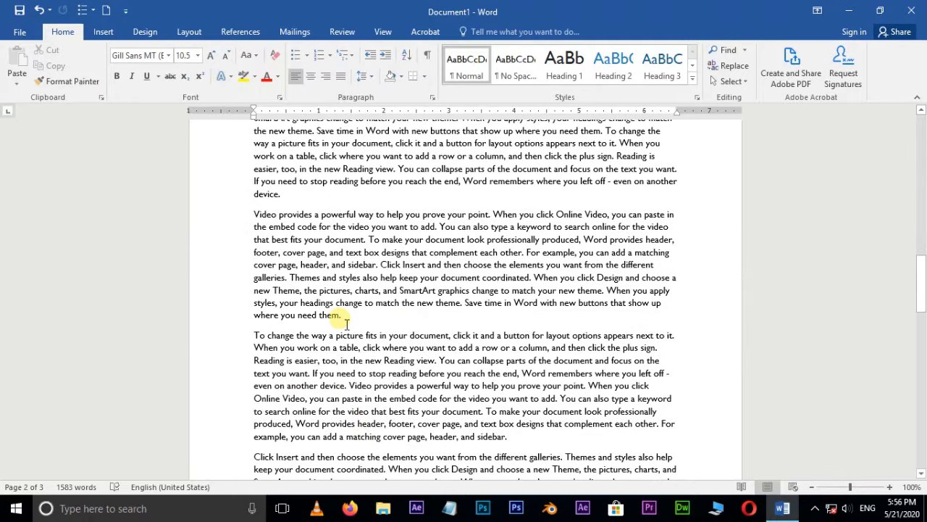
scroll(346, 324, "up", 15)
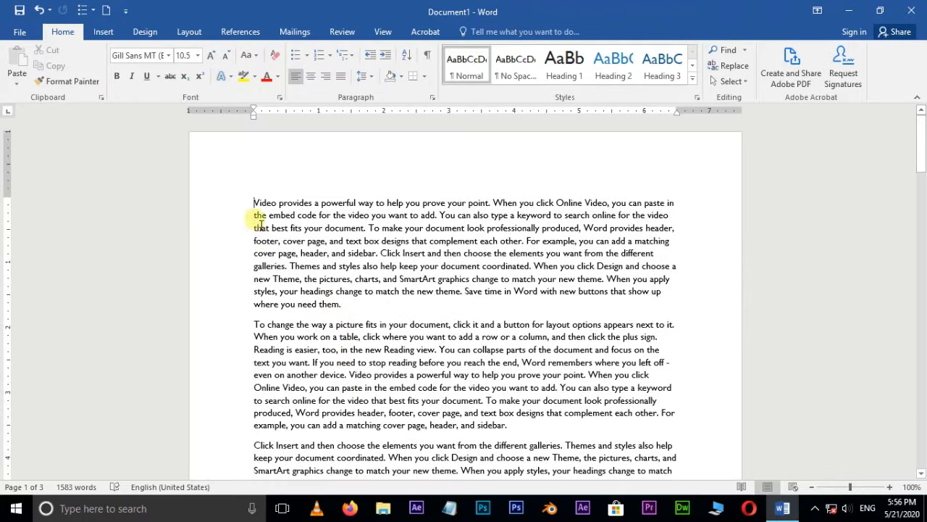
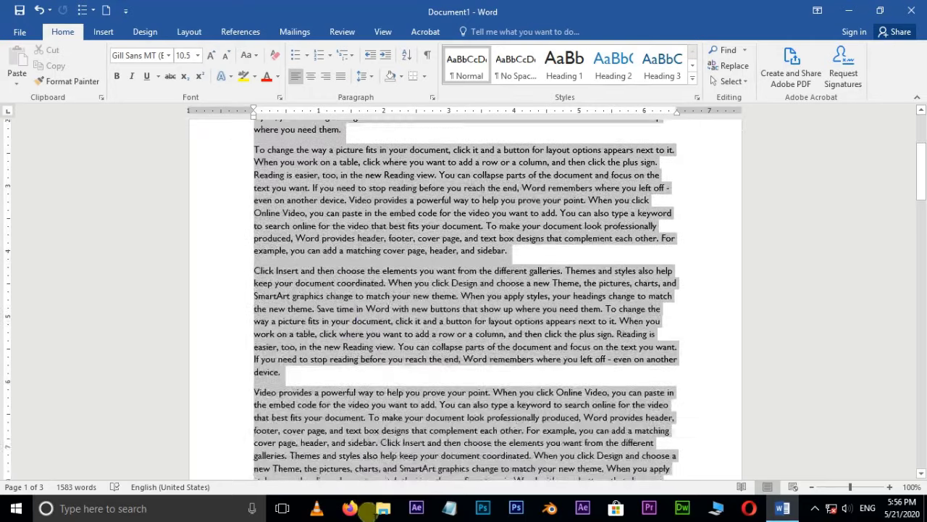
Drag the selection further down the placeholder paragraphs until the status bar reads 1105 of 1583 words
scroll(405, 449, "down", 8)
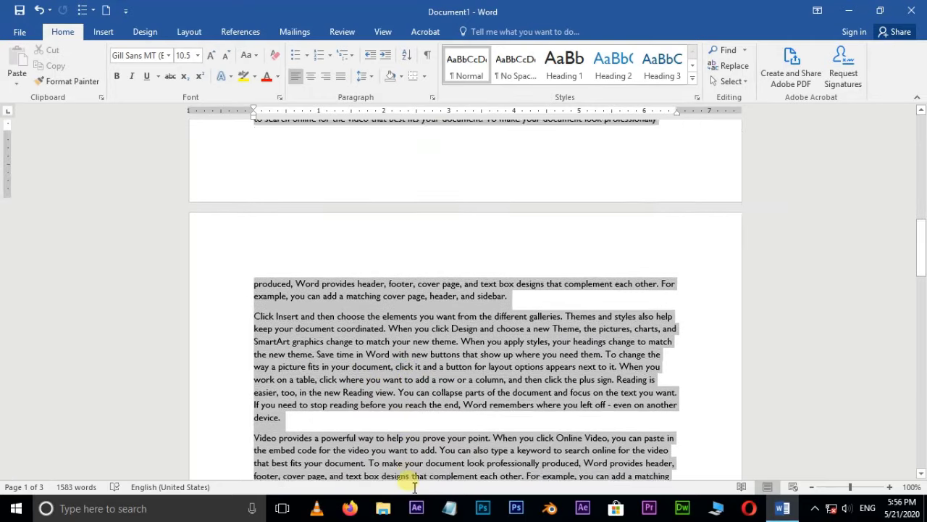
left_click_drag(414, 487, 235, 384)
scroll(248, 439, "down", 3)
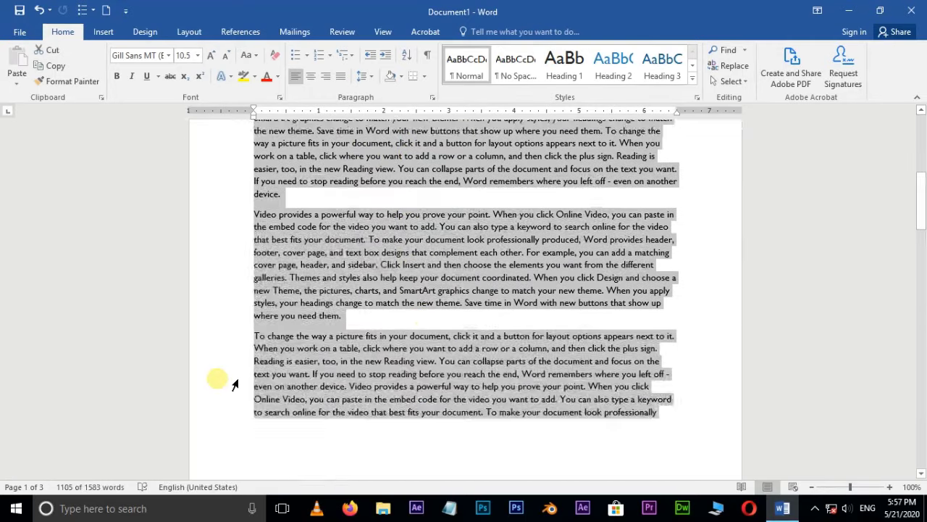
scroll(236, 384, "up", 6)
Select from the document's first line downward, covering 1031 of the 1583 words
left_click(240, 292)
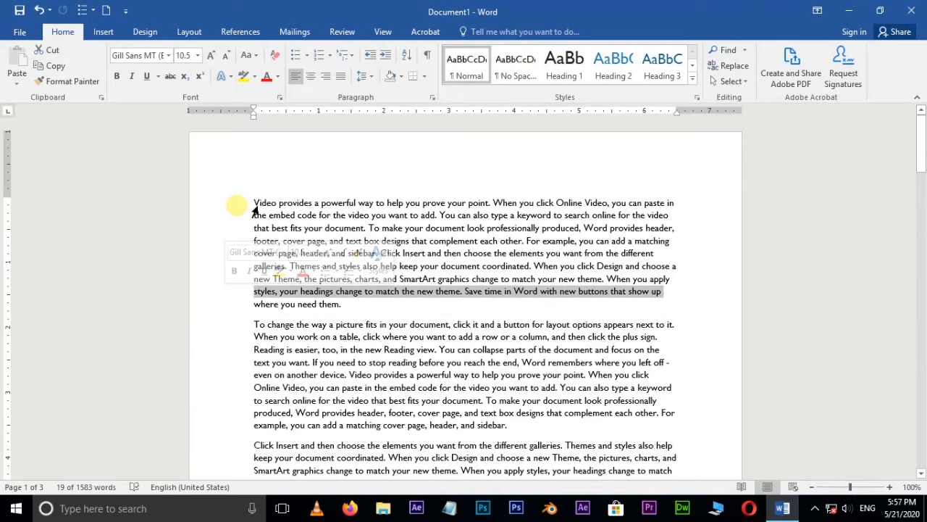
left_click(250, 205)
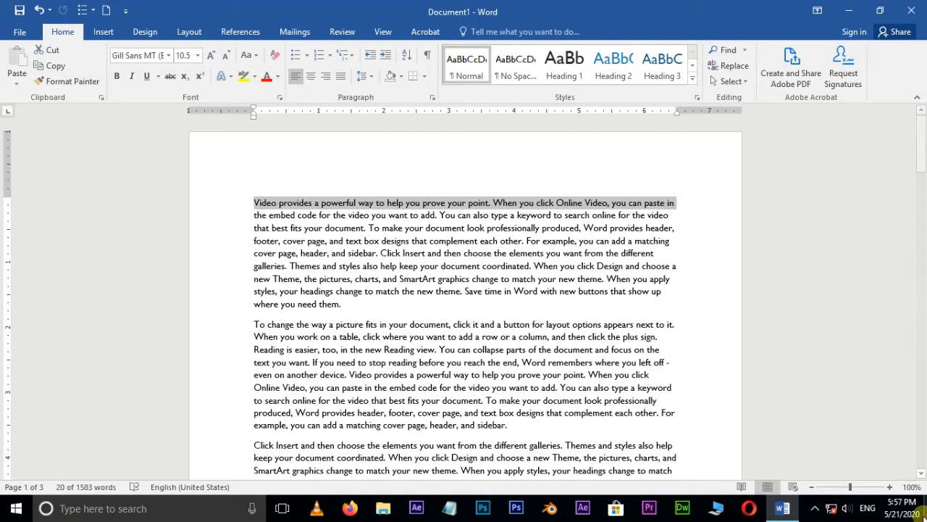
left_click_drag(921, 145, 921, 277)
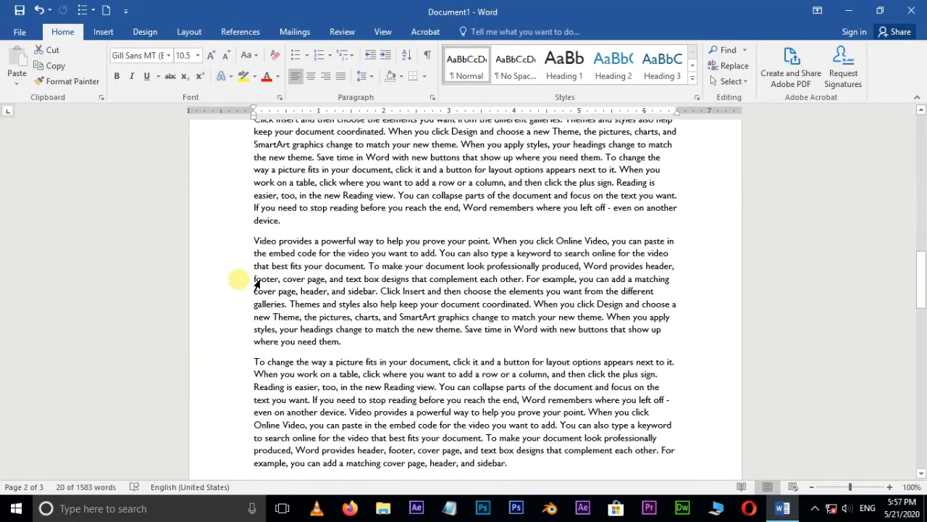
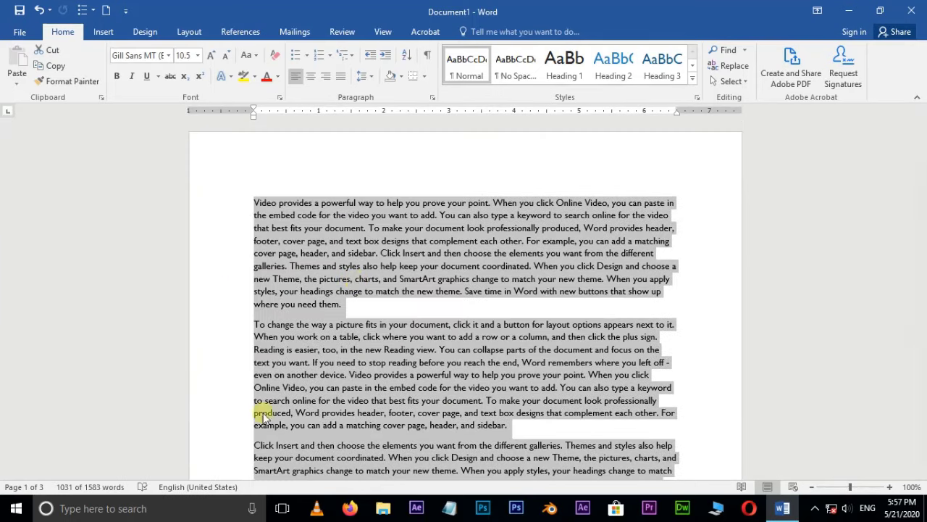
Clear the existing selection, select powerful, prove and Click together, then select only Video
left_click_drag(257, 324, 255, 304)
left_click(322, 206)
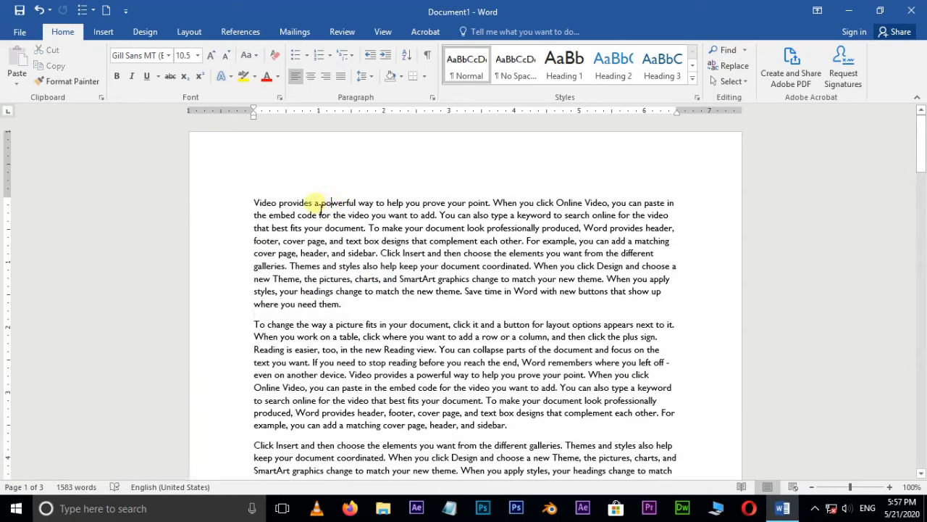
double_click(326, 205)
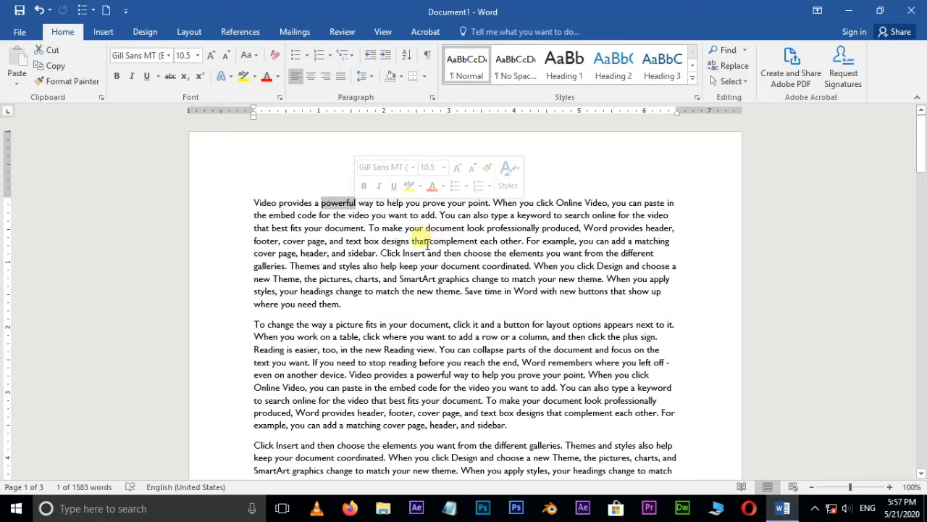
double_click(428, 207, "ctrl")
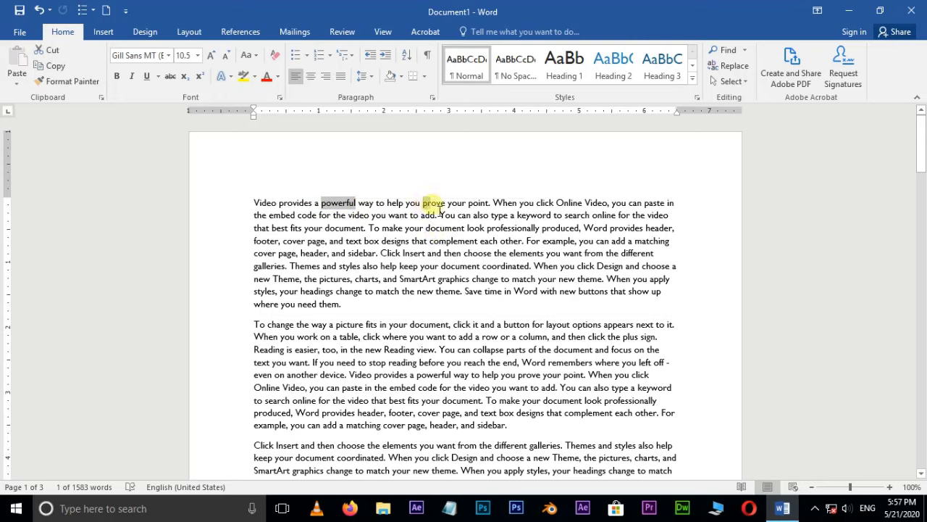
double_click(391, 253, "ctrl")
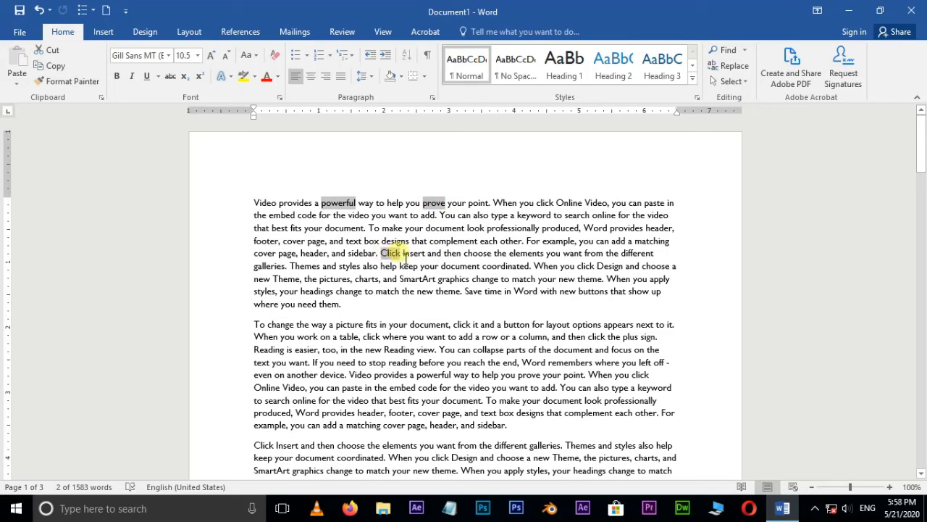
double_click(265, 203)
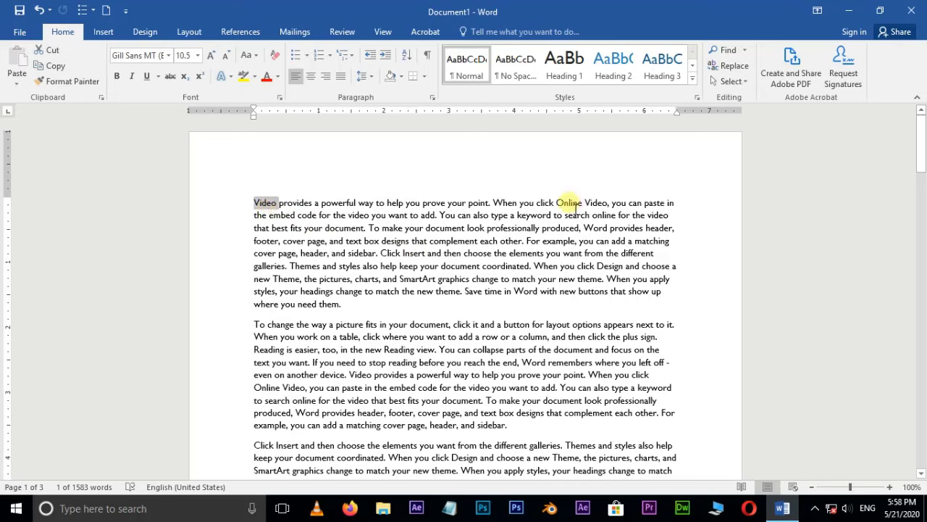
Add Online, button and the second paragraph's powerful to the Video selection, then deselect everything
double_click(569, 204, "ctrl")
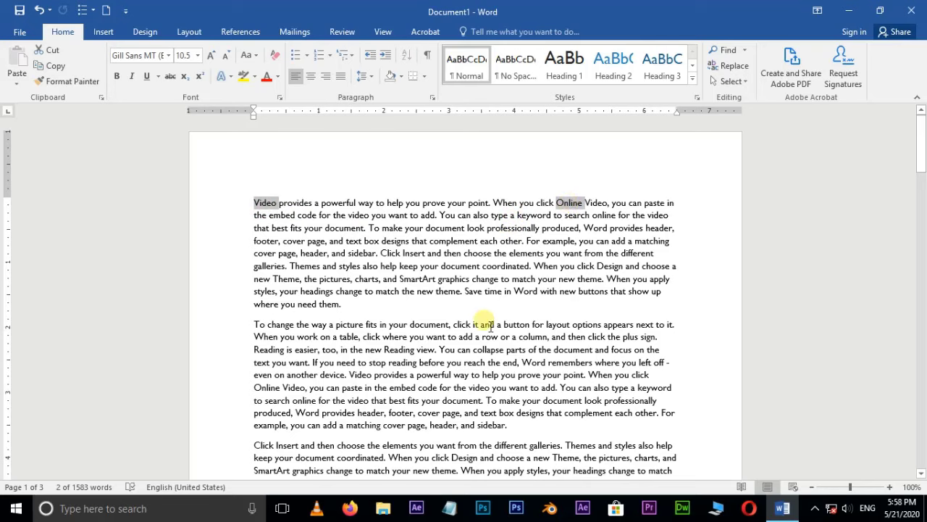
double_click(517, 326, "ctrl")
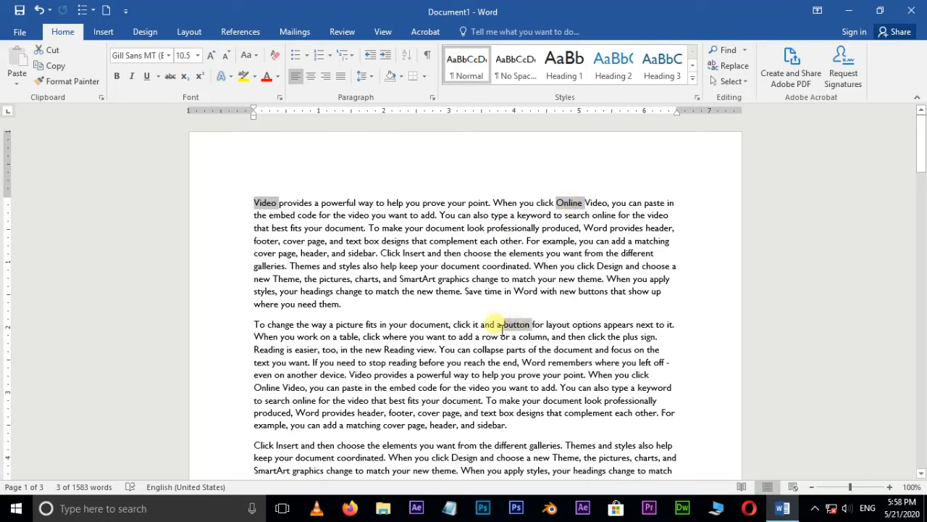
double_click(435, 375, "ctrl")
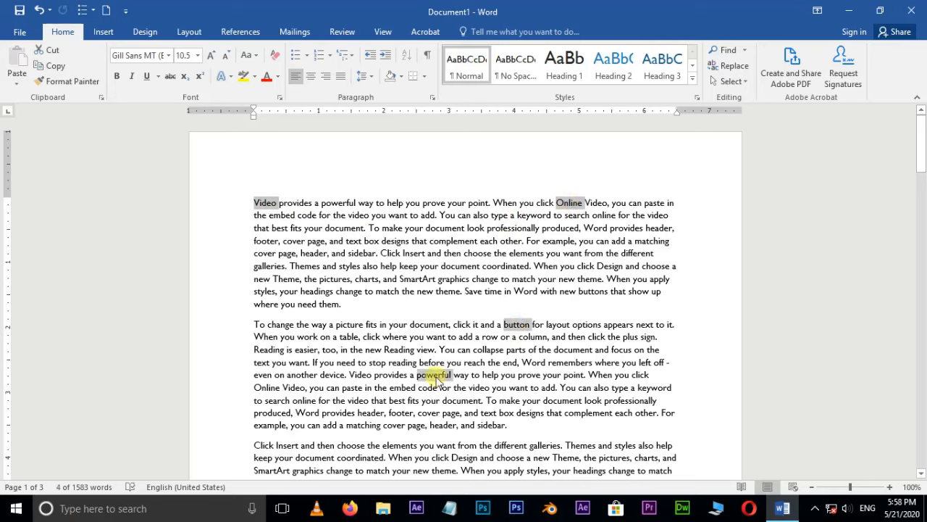
left_click(434, 375)
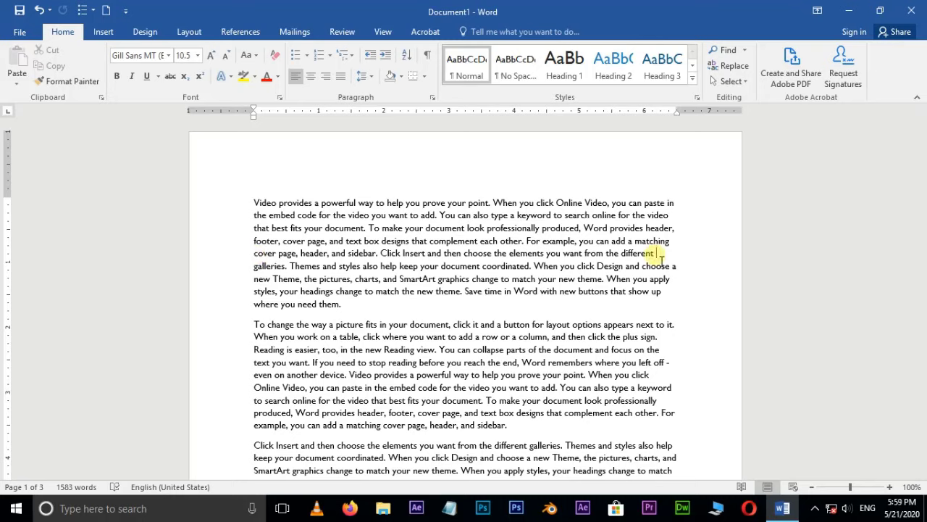
key("ctrl+End")
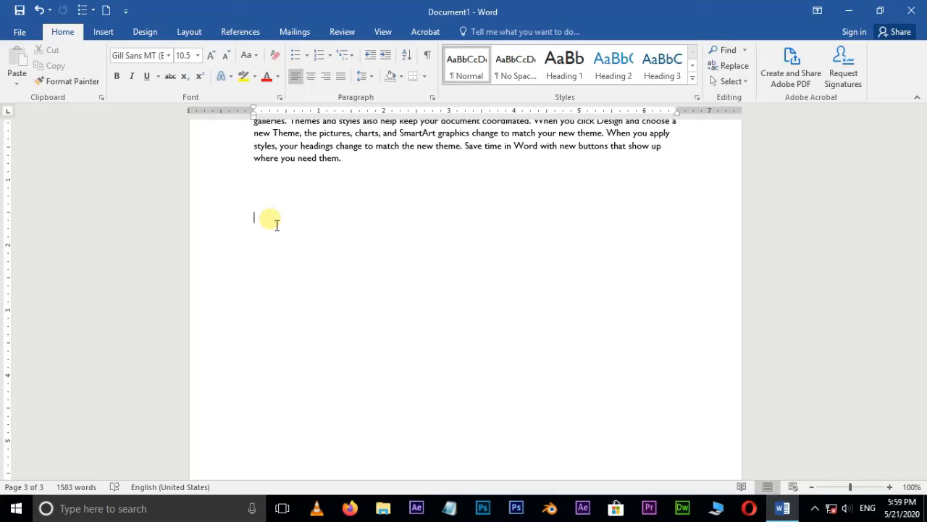
key("ctrl+Home")
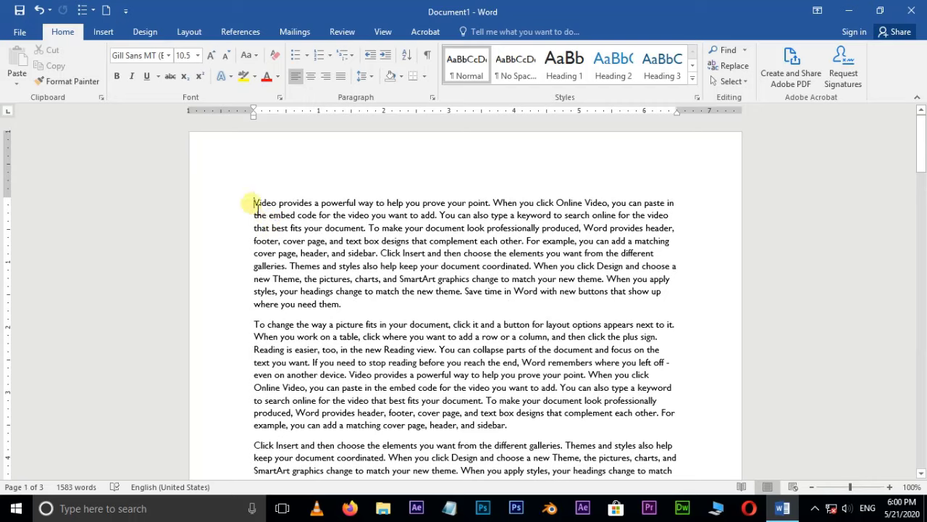